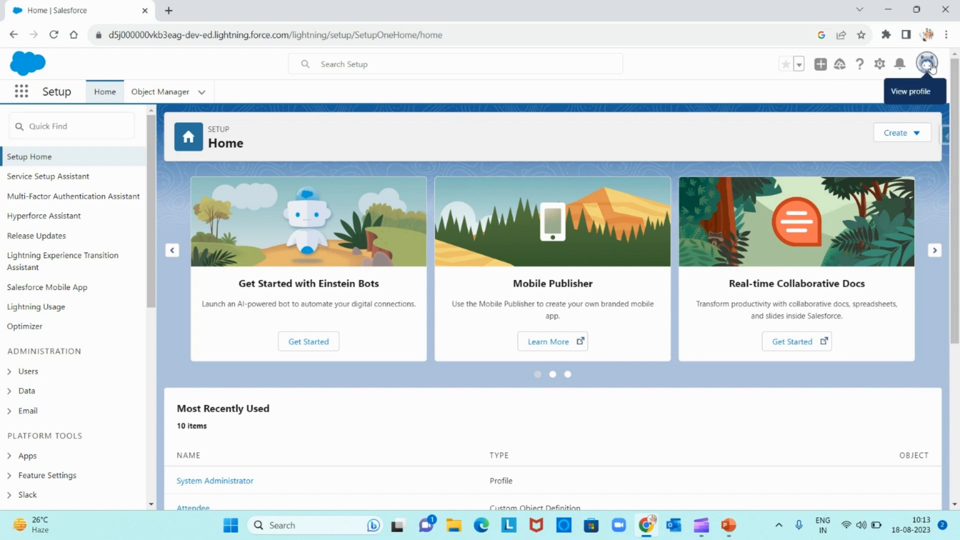
Step: Log out via the avatar menu and sign back in with the saved admin username
{"action": "left_click", "coordinate": [931, 66]}
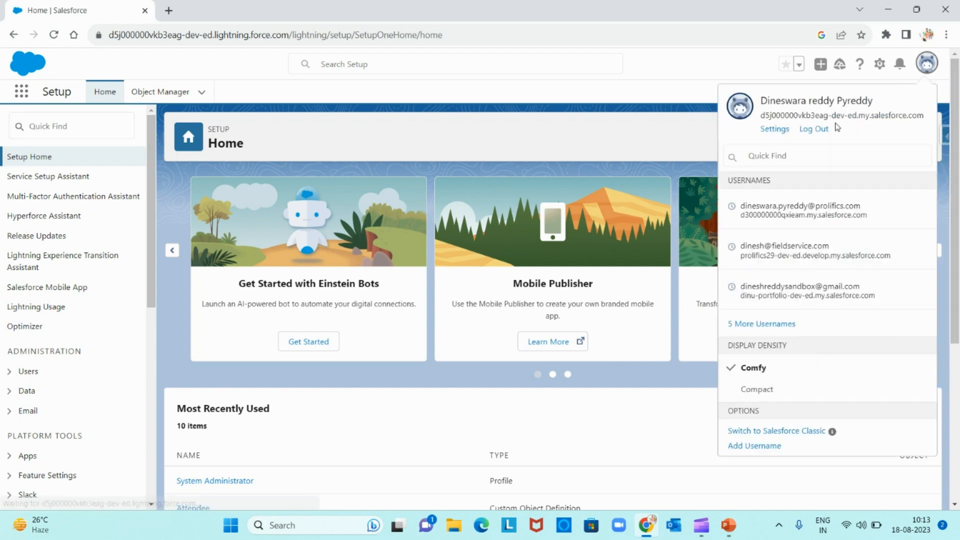
{"action": "left_click", "coordinate": [814, 129]}
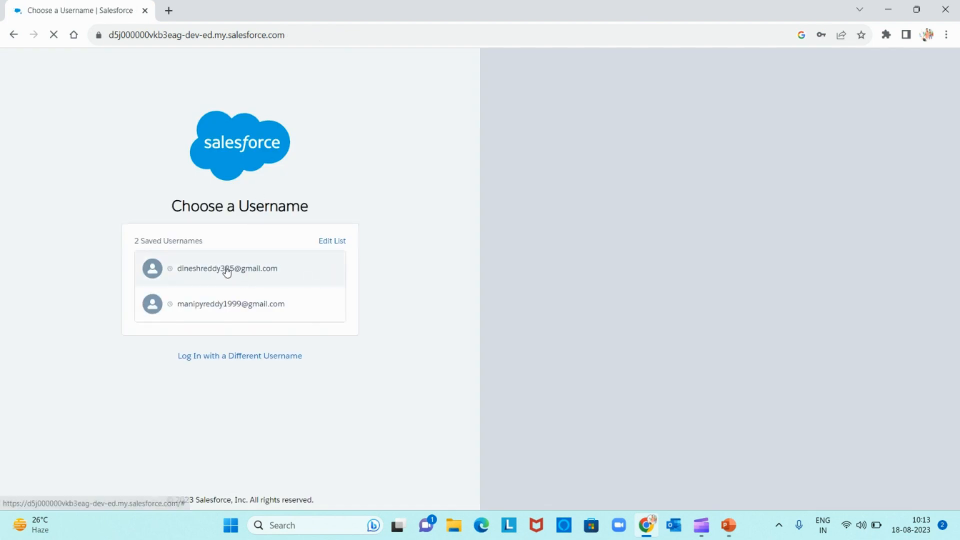
{"action": "left_click", "coordinate": [227, 272]}
{"action": "left_click", "coordinate": [243, 335]}
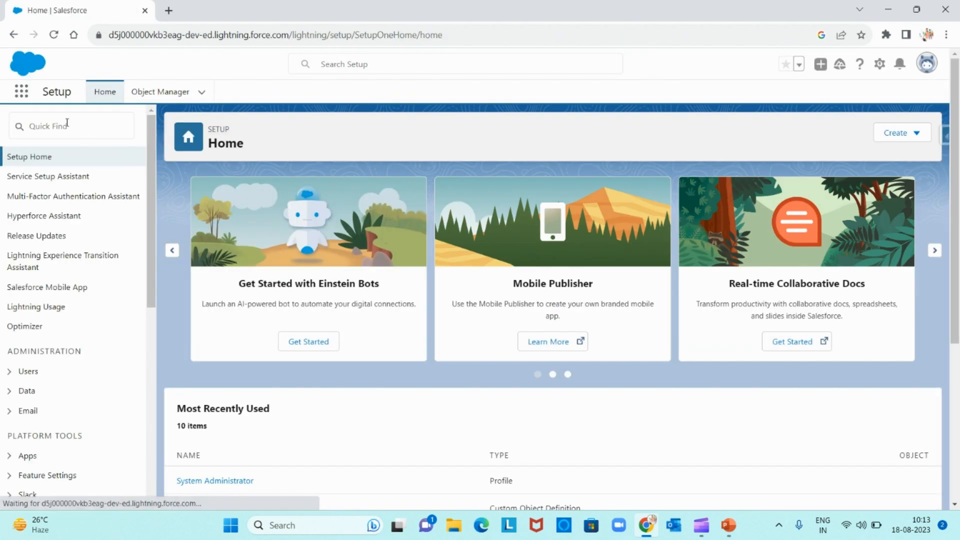
Step: In Identity Verification, require MFA for all direct UI logins and save
{"action": "left_click", "coordinate": [67, 122]}
{"action": "type", "text": "IDEN"}
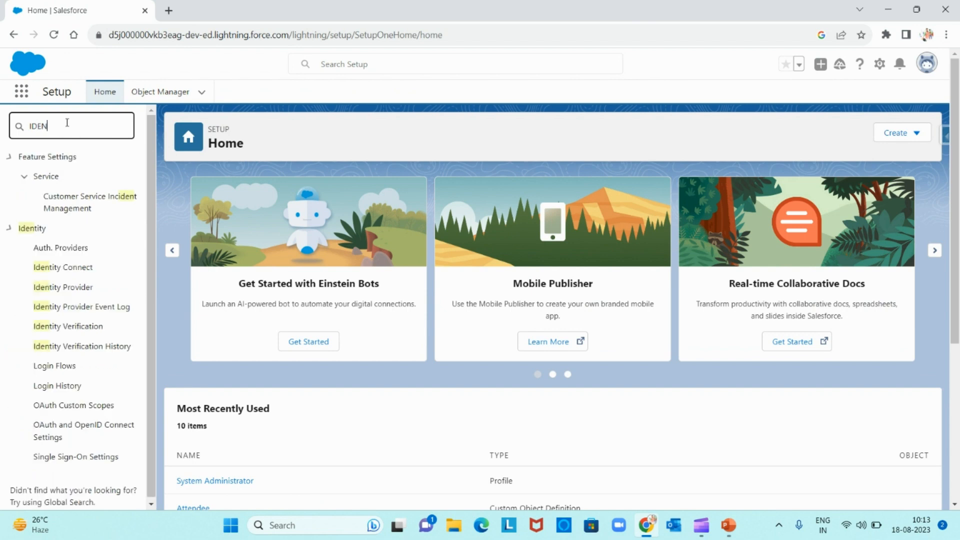
{"action": "left_click", "coordinate": [59, 327]}
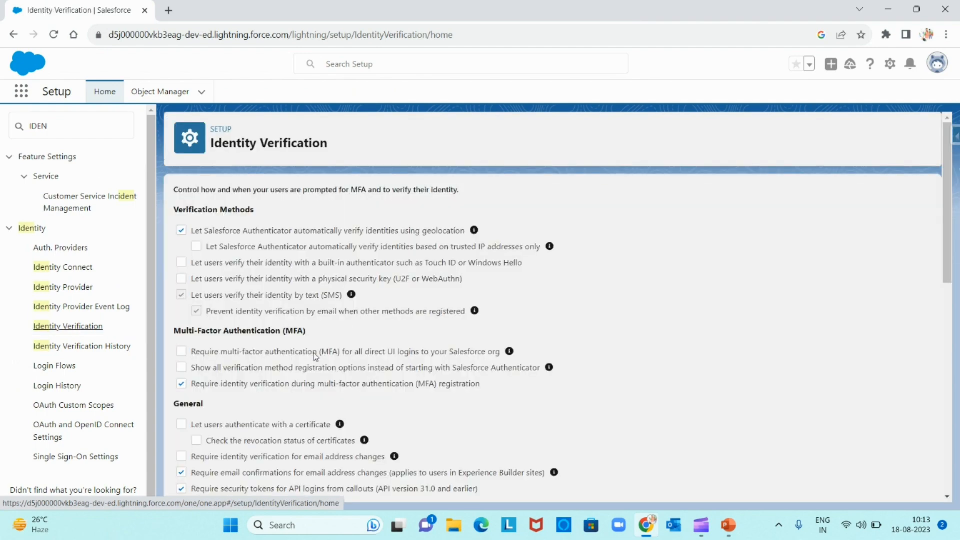
{"action": "scroll", "coordinate": [316, 356], "scroll_direction": "down", "scroll_amount": 2}
{"action": "left_click", "coordinate": [182, 260]}
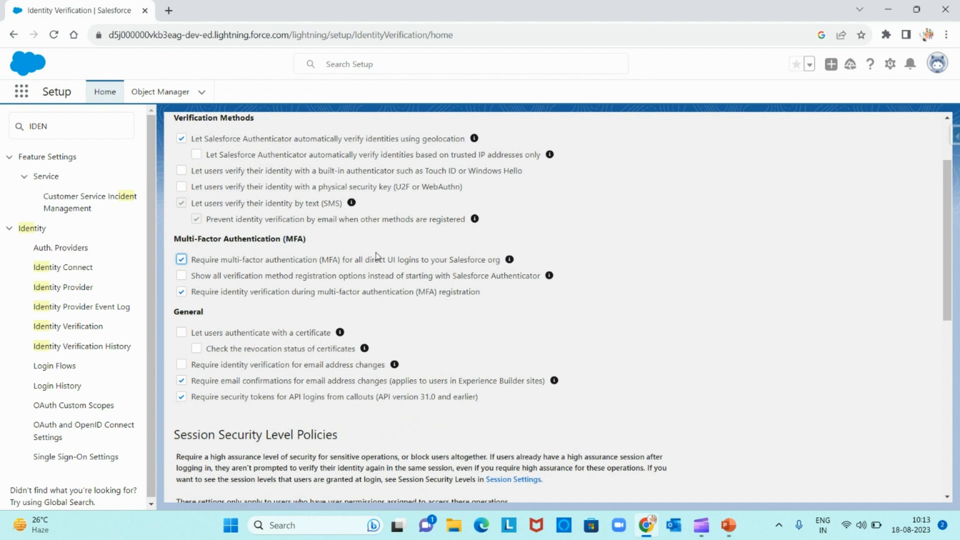
{"action": "scroll", "coordinate": [627, 328], "scroll_direction": "down", "scroll_amount": 3}
{"action": "scroll", "coordinate": [628, 327], "scroll_direction": "down", "scroll_amount": 4}
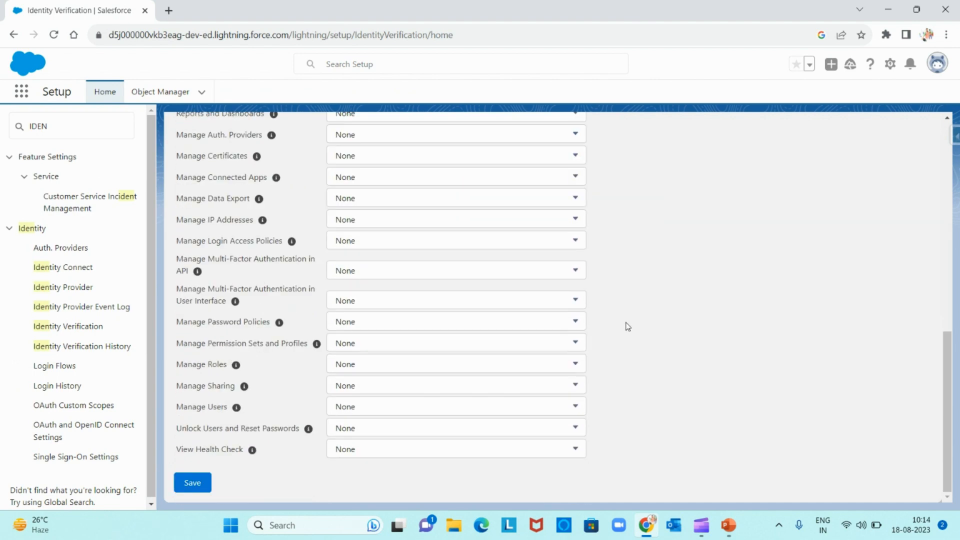
{"action": "left_click", "coordinate": [186, 482]}
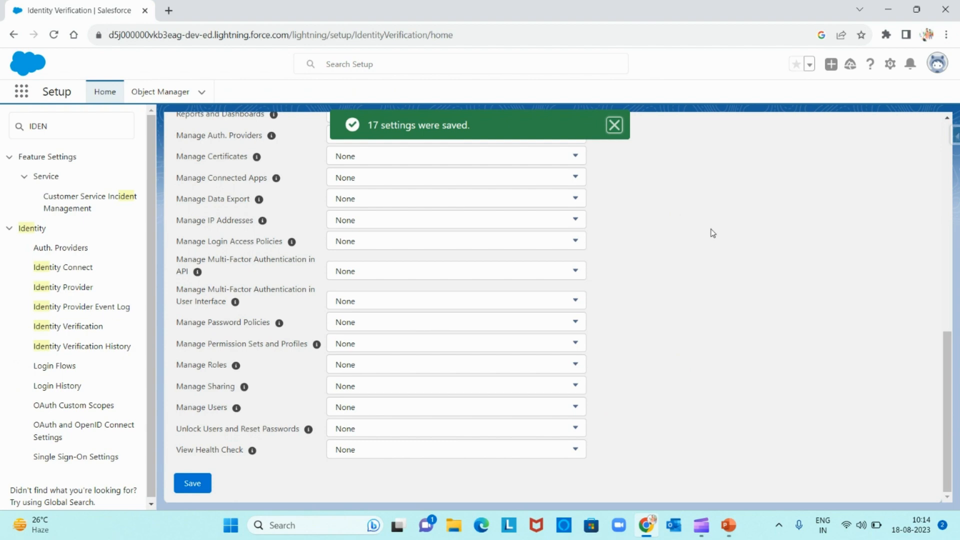
{"action": "scroll", "coordinate": [713, 233], "scroll_direction": "up", "scroll_amount": 5}
{"action": "scroll", "coordinate": [712, 233], "scroll_direction": "up", "scroll_amount": 5}
{"action": "scroll", "coordinate": [712, 232], "scroll_direction": "up", "scroll_amount": 3}
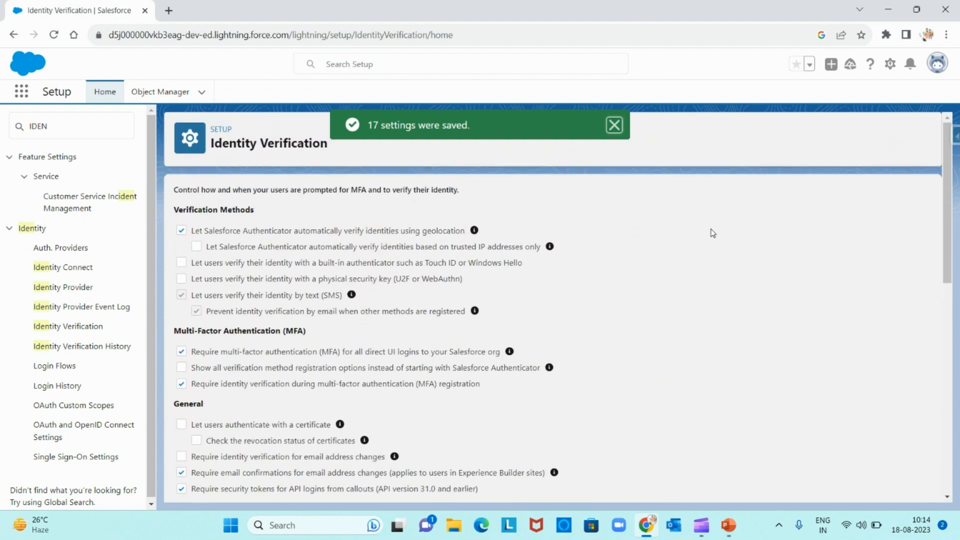
Step: Log out and sign back in as the saved admin user, completing MFA sign-in
{"action": "left_click", "coordinate": [938, 63]}
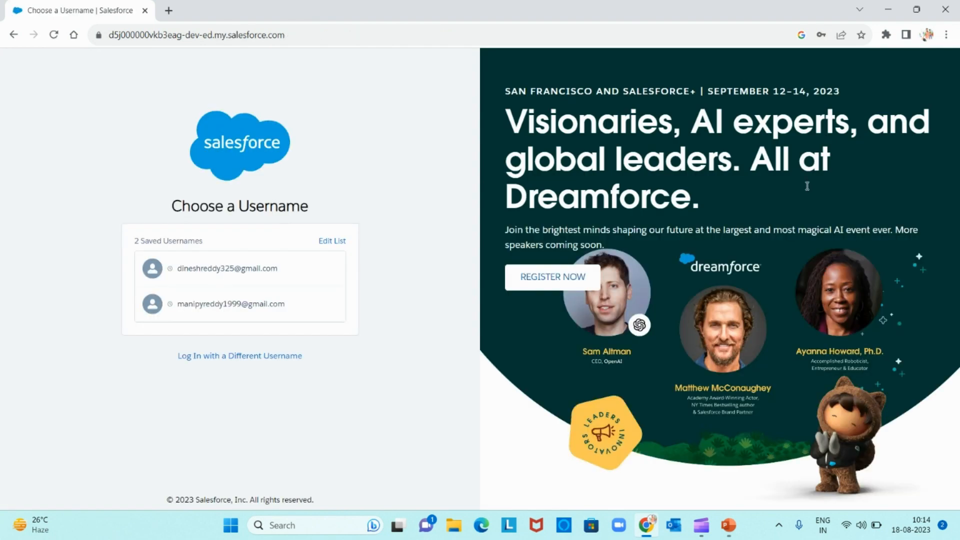
{"action": "left_click", "coordinate": [256, 259]}
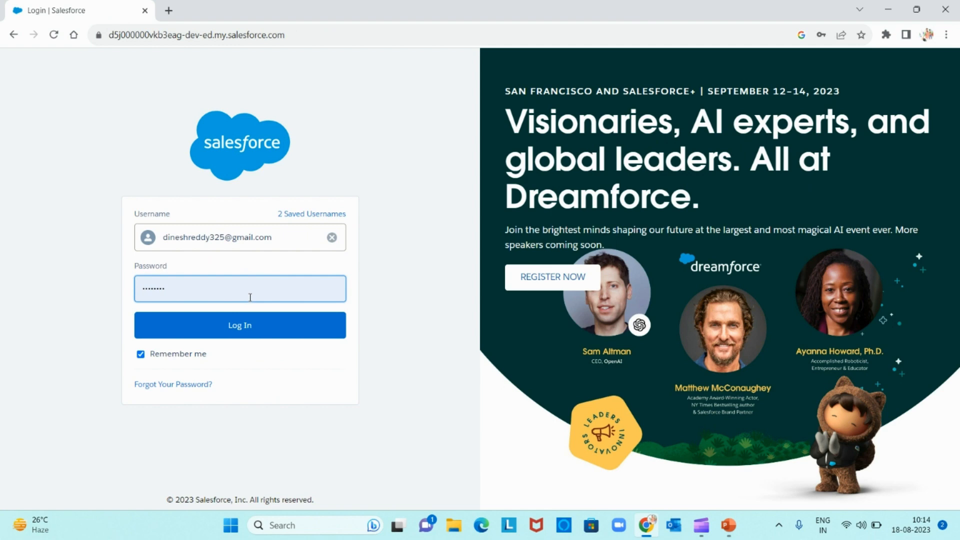
{"action": "left_click", "coordinate": [262, 328]}
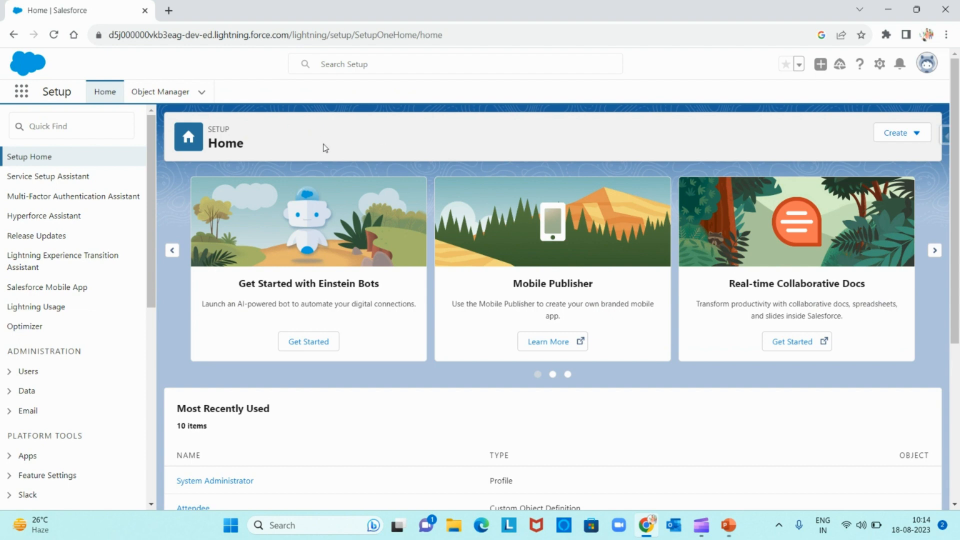
Step: Find Permission Sets via Quick Find and start a new permission set
{"action": "left_click", "coordinate": [95, 124]}
{"action": "type", "text": "pe"}
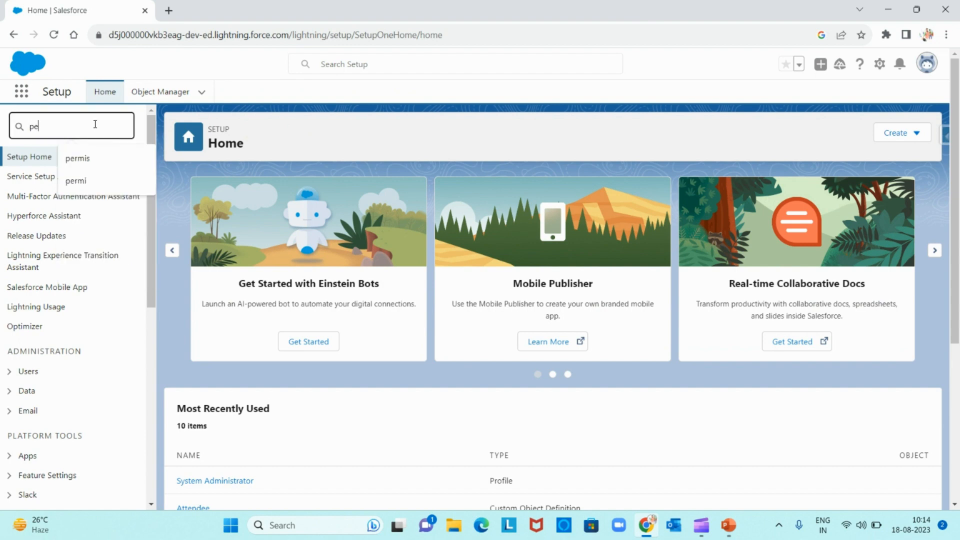
{"action": "type", "text": "rmis"}
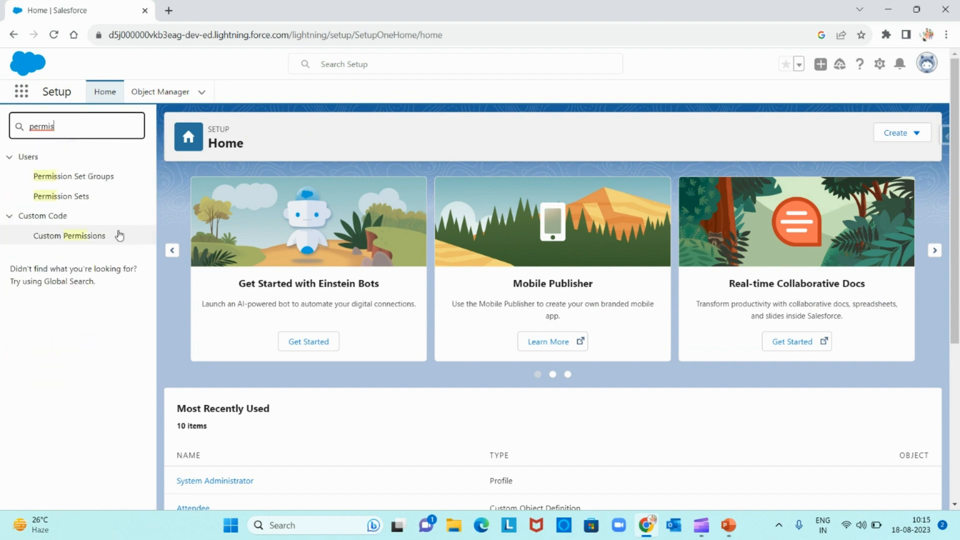
{"action": "left_click", "coordinate": [60, 198]}
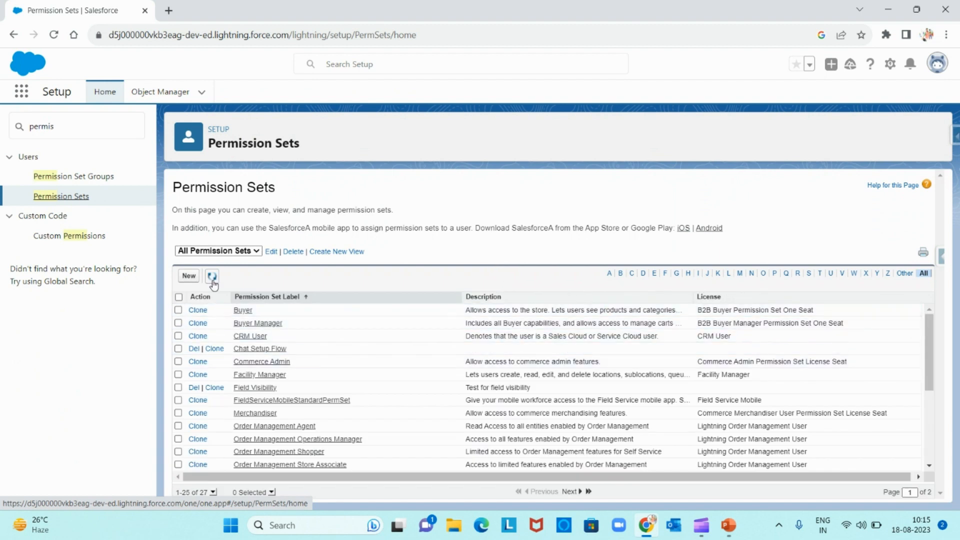
{"action": "left_click", "coordinate": [188, 276]}
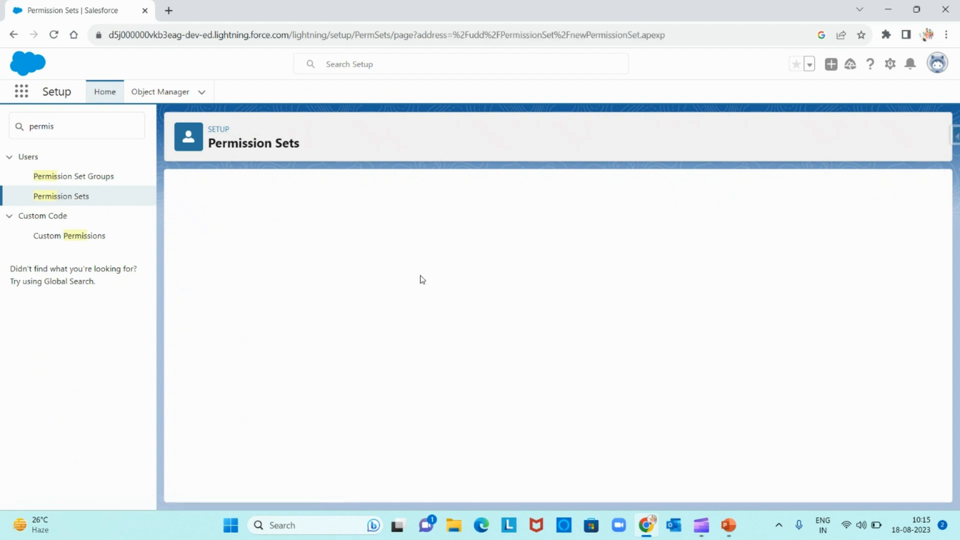
Step: Label it MFA Exempt, leave the description empty and keep License as --None--
{"action": "left_click", "coordinate": [375, 280]}
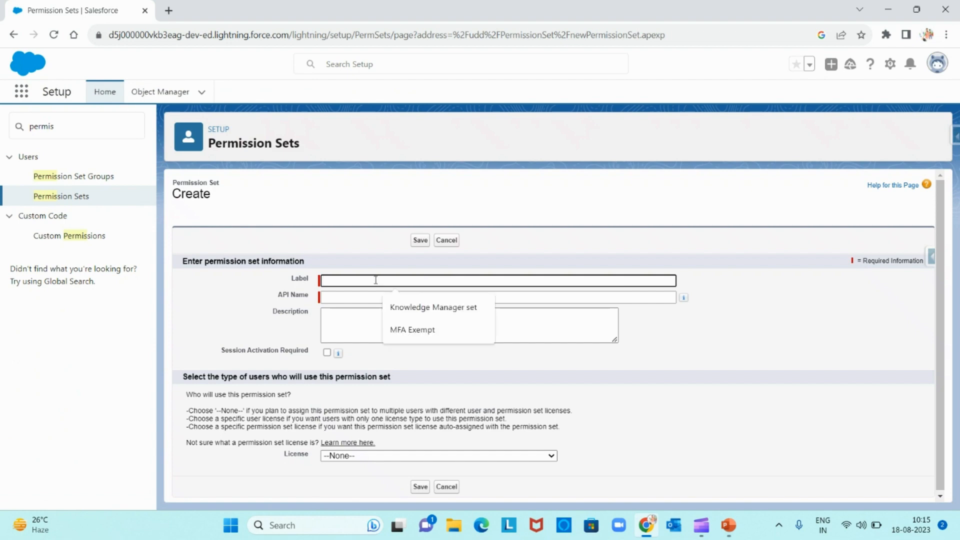
{"action": "left_click", "coordinate": [432, 327]}
{"action": "left_click", "coordinate": [350, 319]}
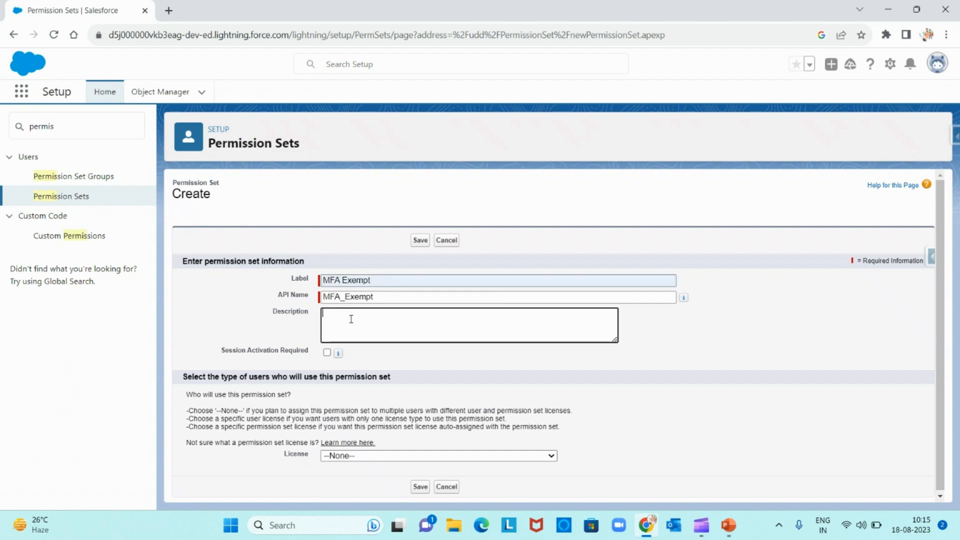
{"action": "left_click", "coordinate": [742, 328]}
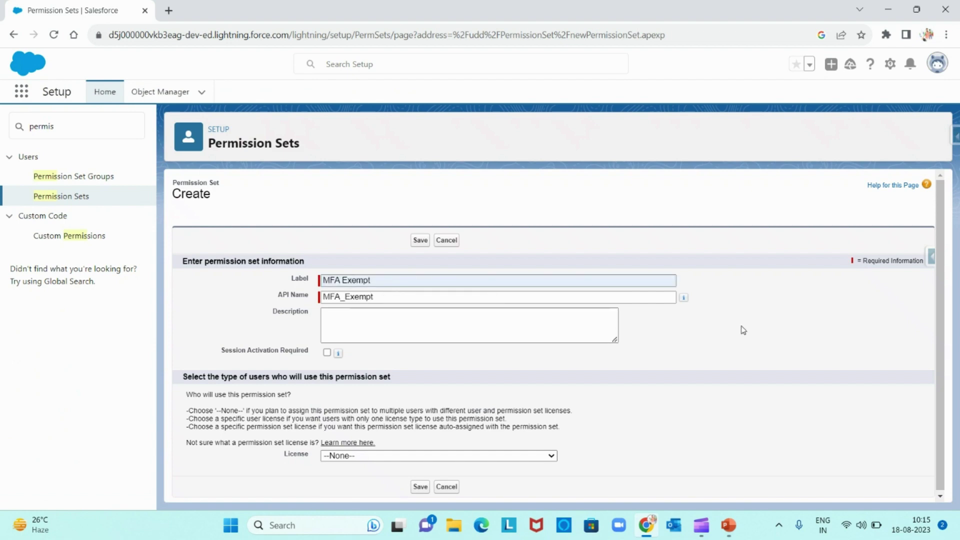
{"action": "left_click", "coordinate": [440, 455]}
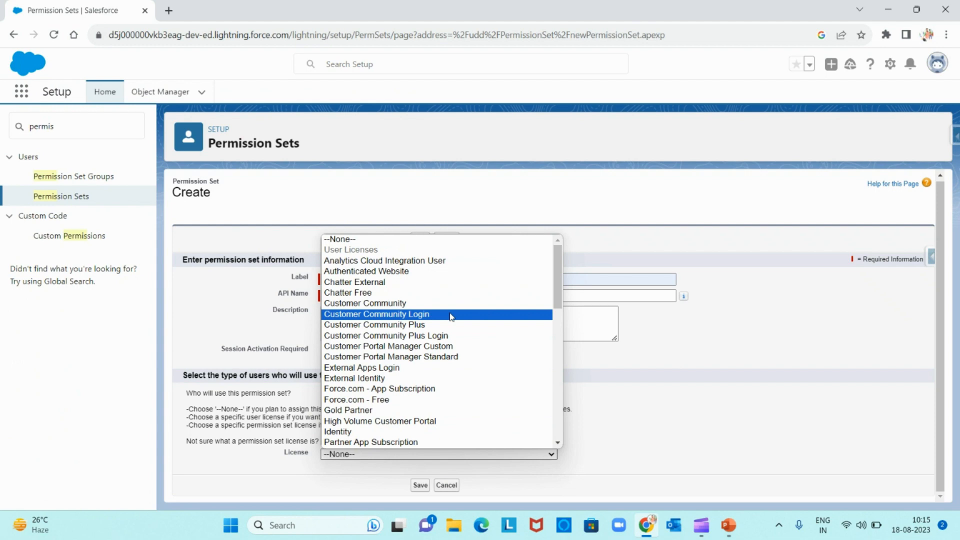
{"action": "left_click", "coordinate": [642, 418]}
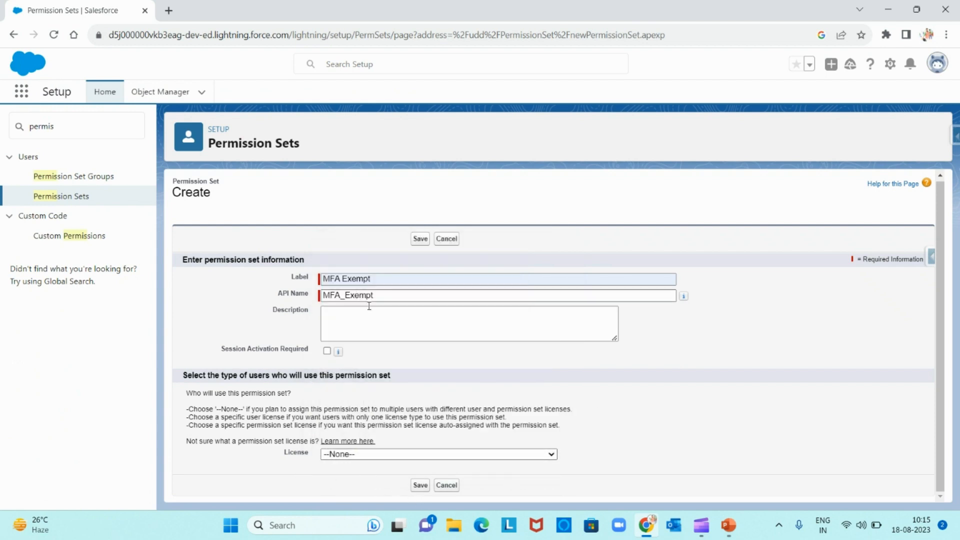
Step: Save MFA Exempt, view its System Permissions and locate the Waive MFA permission with Ctrl+F
{"action": "left_click", "coordinate": [419, 486]}
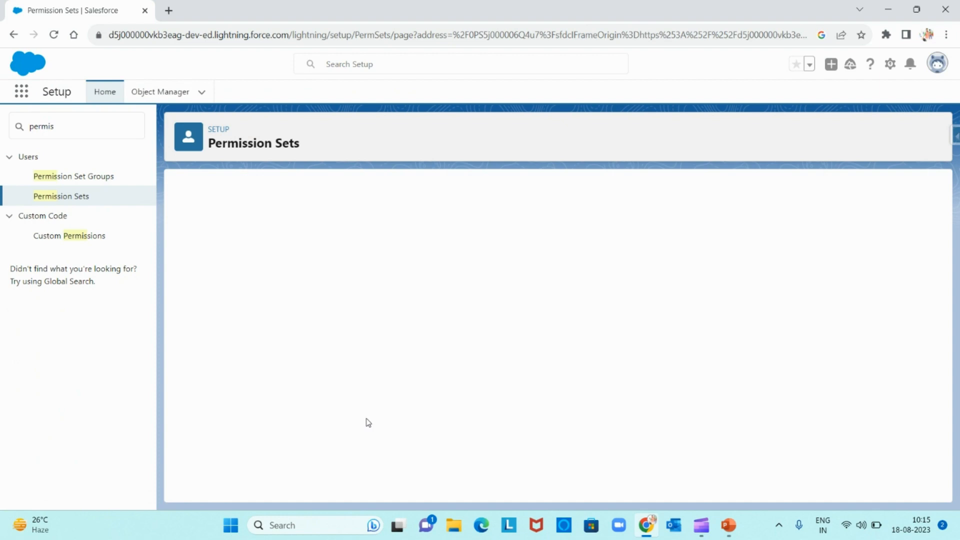
{"action": "scroll", "coordinate": [317, 378], "scroll_direction": "down", "scroll_amount": 2}
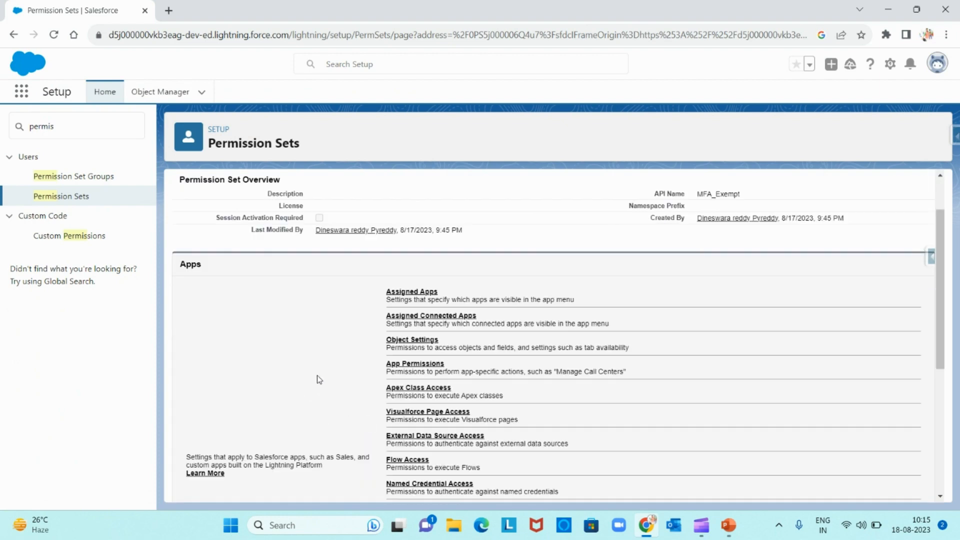
{"action": "scroll", "coordinate": [317, 377], "scroll_direction": "down", "scroll_amount": 2}
{"action": "scroll", "coordinate": [317, 377], "scroll_direction": "down", "scroll_amount": 5}
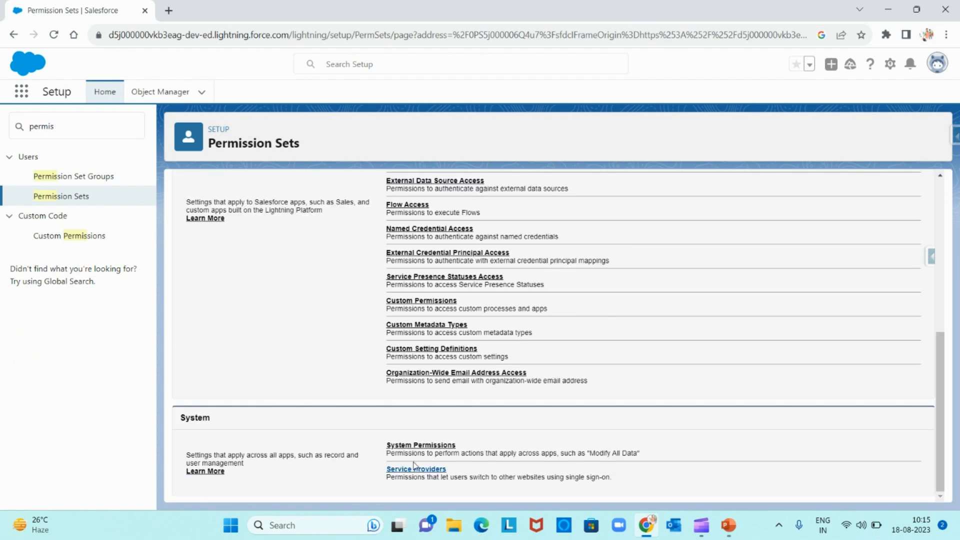
{"action": "left_click", "coordinate": [426, 446]}
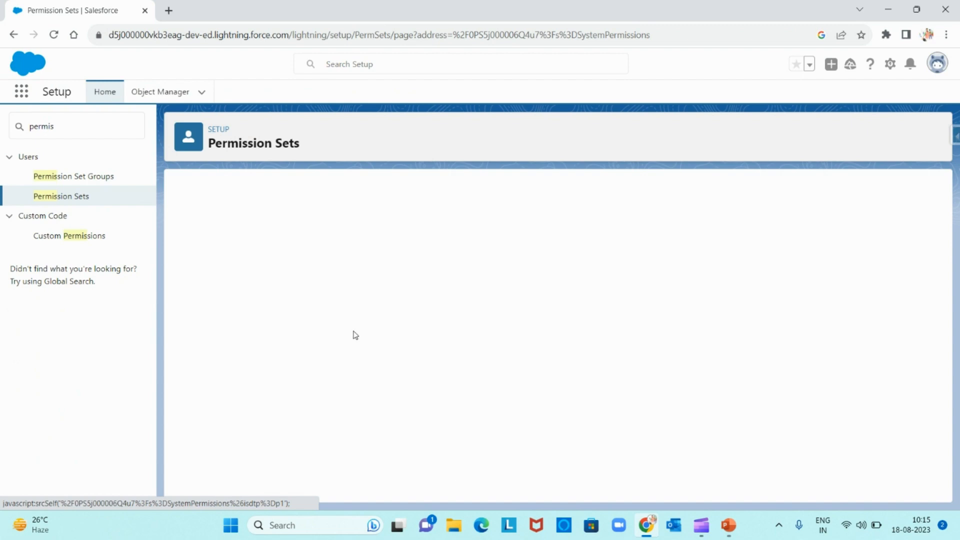
{"action": "scroll", "coordinate": [382, 393], "scroll_direction": "down", "scroll_amount": 3}
{"action": "scroll", "coordinate": [380, 391], "scroll_direction": "up", "scroll_amount": 3}
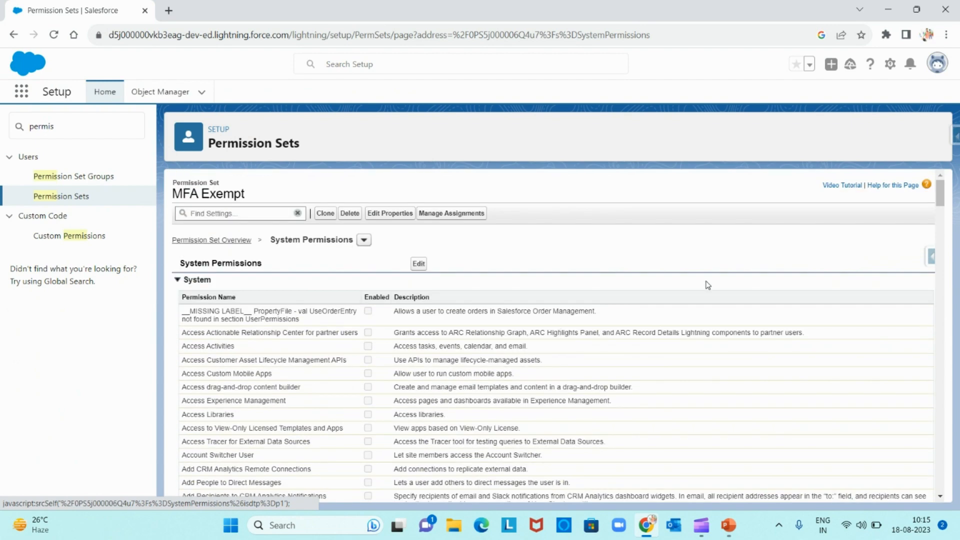
{"action": "key", "text": "ctrl+f"}
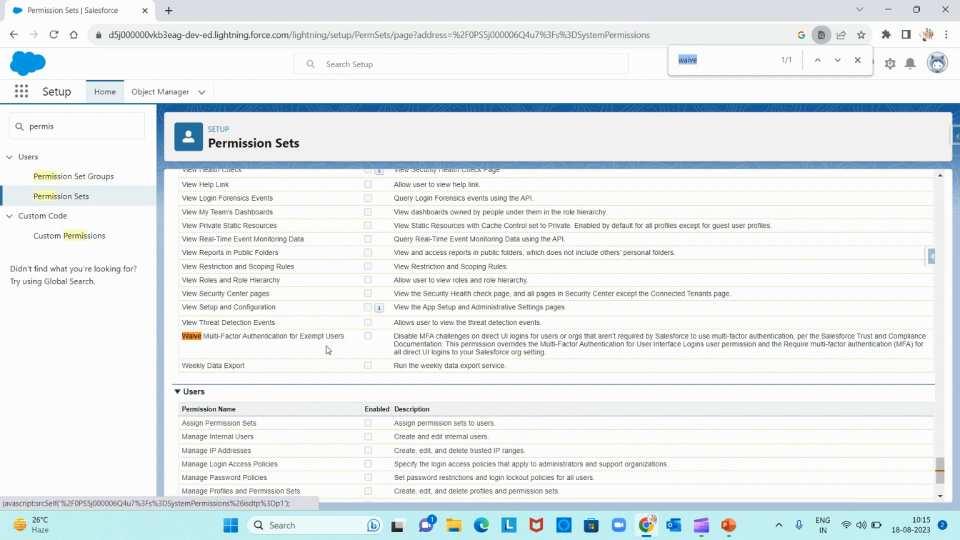
{"action": "scroll", "coordinate": [326, 350], "scroll_direction": "up", "scroll_amount": 5}
{"action": "scroll", "coordinate": [326, 350], "scroll_direction": "up", "scroll_amount": 5}
{"action": "scroll", "coordinate": [327, 349], "scroll_direction": "up", "scroll_amount": 5}
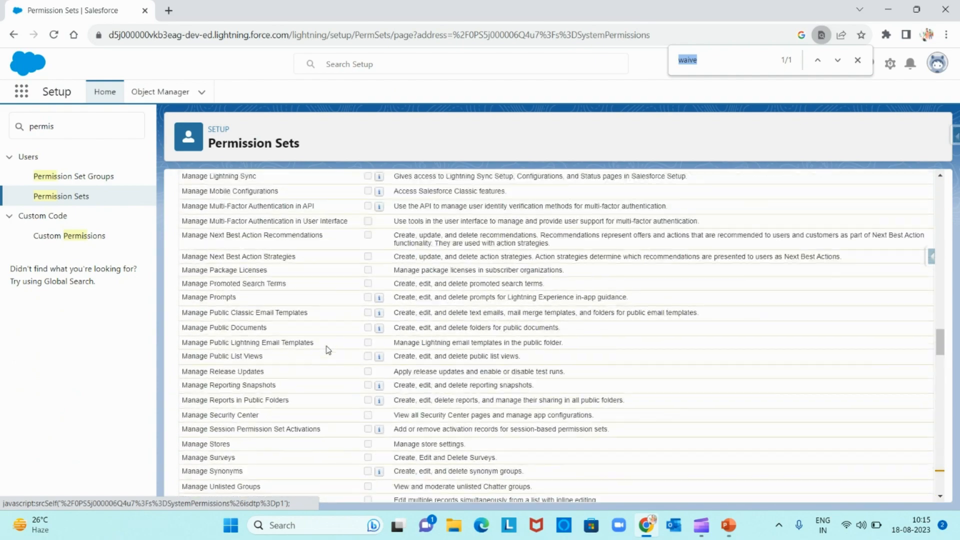
{"action": "scroll", "coordinate": [327, 349], "scroll_direction": "up", "scroll_amount": 5}
{"action": "scroll", "coordinate": [326, 350], "scroll_direction": "up", "scroll_amount": 5}
{"action": "scroll", "coordinate": [326, 349], "scroll_direction": "up", "scroll_amount": 5}
{"action": "scroll", "coordinate": [326, 350], "scroll_direction": "up", "scroll_amount": 3}
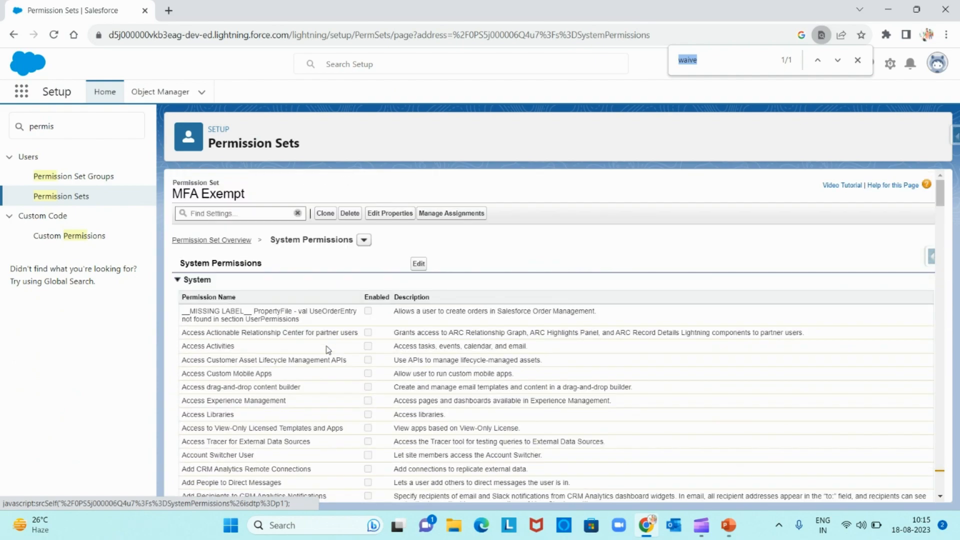
{"action": "scroll", "coordinate": [245, 363], "scroll_direction": "down", "scroll_amount": 5}
{"action": "scroll", "coordinate": [244, 364], "scroll_direction": "down", "scroll_amount": 5}
{"action": "scroll", "coordinate": [245, 363], "scroll_direction": "down", "scroll_amount": 5}
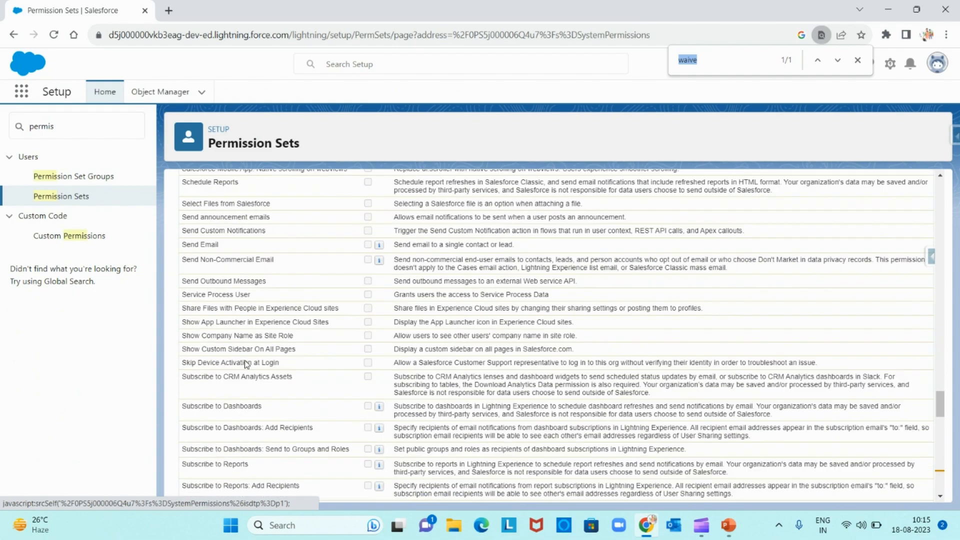
{"action": "scroll", "coordinate": [245, 363], "scroll_direction": "down", "scroll_amount": 5}
{"action": "scroll", "coordinate": [245, 363], "scroll_direction": "down", "scroll_amount": 5}
{"action": "scroll", "coordinate": [245, 363], "scroll_direction": "down", "scroll_amount": 5}
{"action": "scroll", "coordinate": [245, 363], "scroll_direction": "down", "scroll_amount": 2}
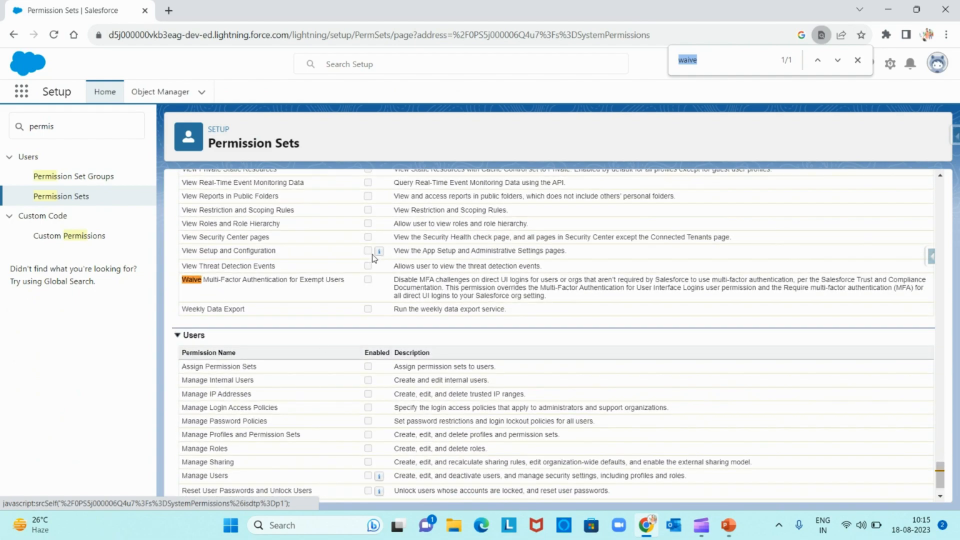
{"action": "left_click", "coordinate": [369, 281]}
{"action": "scroll", "coordinate": [616, 296], "scroll_direction": "up", "scroll_amount": 2}
{"action": "scroll", "coordinate": [616, 296], "scroll_direction": "up", "scroll_amount": 2}
{"action": "scroll", "coordinate": [615, 296], "scroll_direction": "up", "scroll_amount": 10}
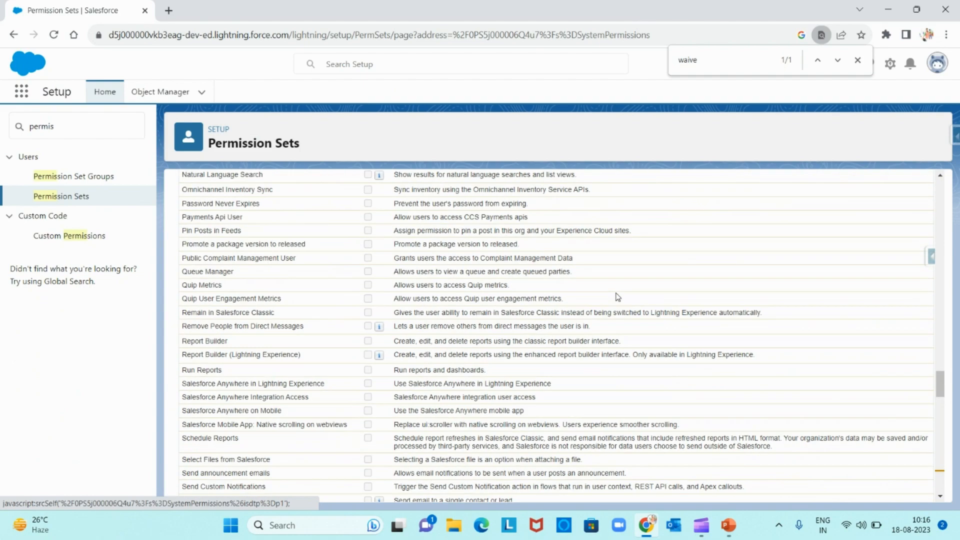
{"action": "scroll", "coordinate": [616, 297], "scroll_direction": "up", "scroll_amount": 10}
{"action": "scroll", "coordinate": [617, 297], "scroll_direction": "up", "scroll_amount": 5}
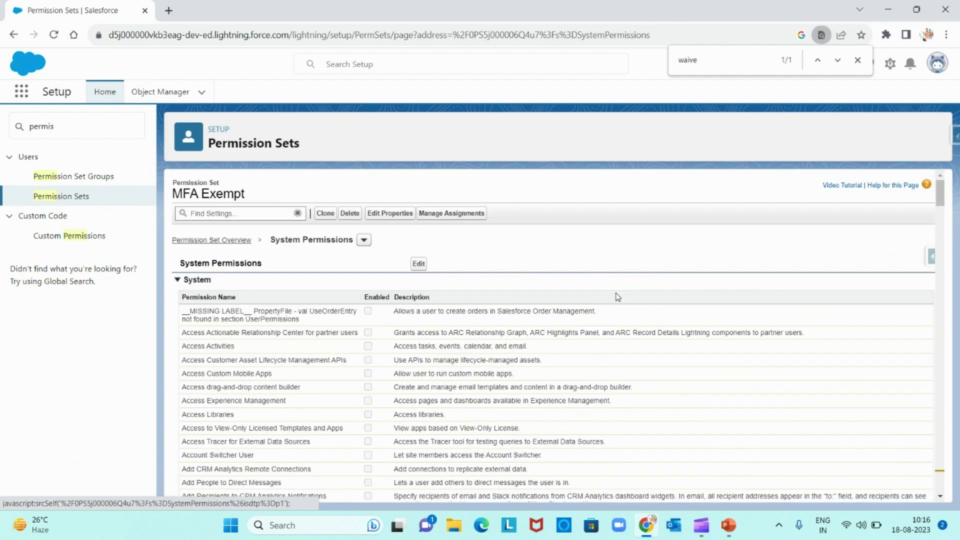
Step: Enable Waive Multi-Factor Authentication for Exempt Users and save, confirming the change
{"action": "left_click", "coordinate": [419, 262]}
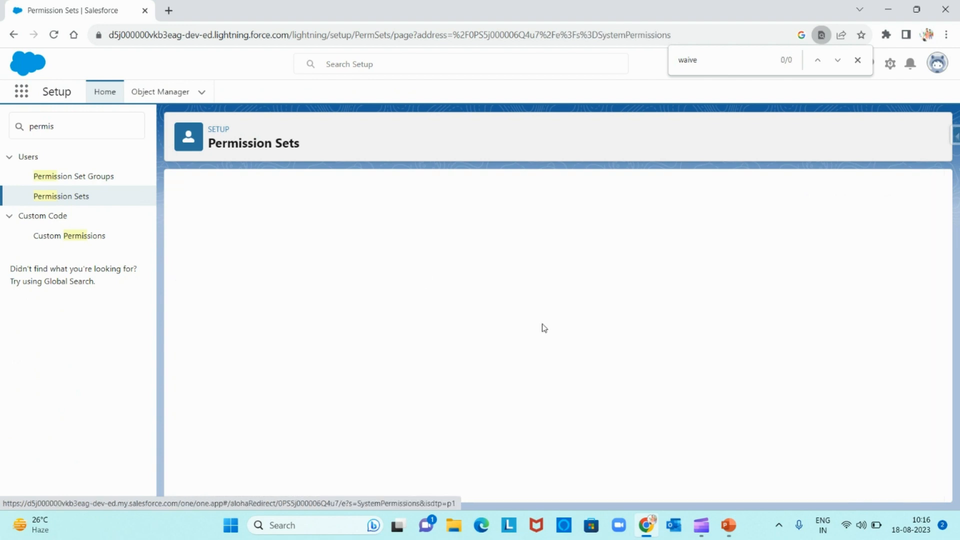
{"action": "key", "text": "Return"}
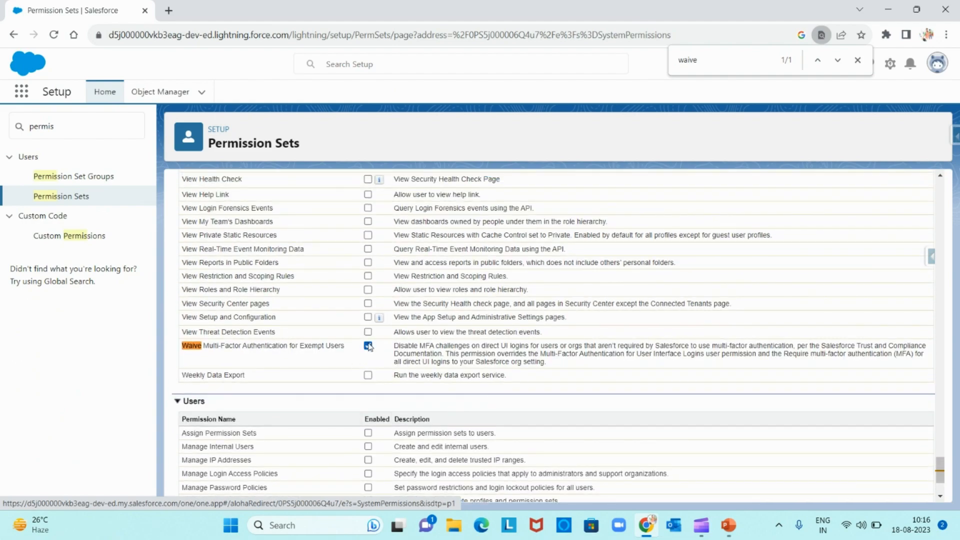
{"action": "scroll", "coordinate": [612, 325], "scroll_direction": "down", "scroll_amount": 2}
{"action": "scroll", "coordinate": [612, 324], "scroll_direction": "up", "scroll_amount": 3}
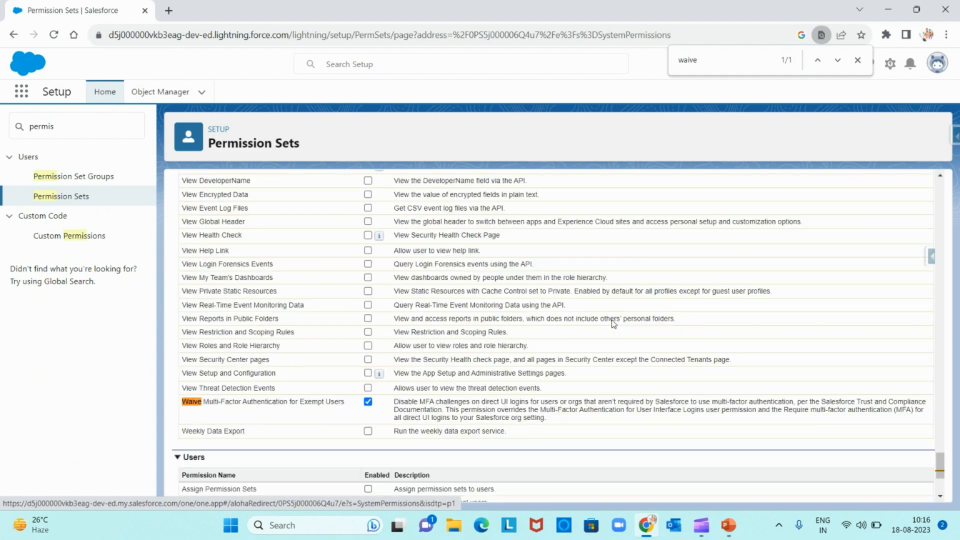
{"action": "scroll", "coordinate": [612, 324], "scroll_direction": "up", "scroll_amount": 10}
{"action": "scroll", "coordinate": [612, 324], "scroll_direction": "up", "scroll_amount": 10}
{"action": "scroll", "coordinate": [612, 325], "scroll_direction": "up", "scroll_amount": 1}
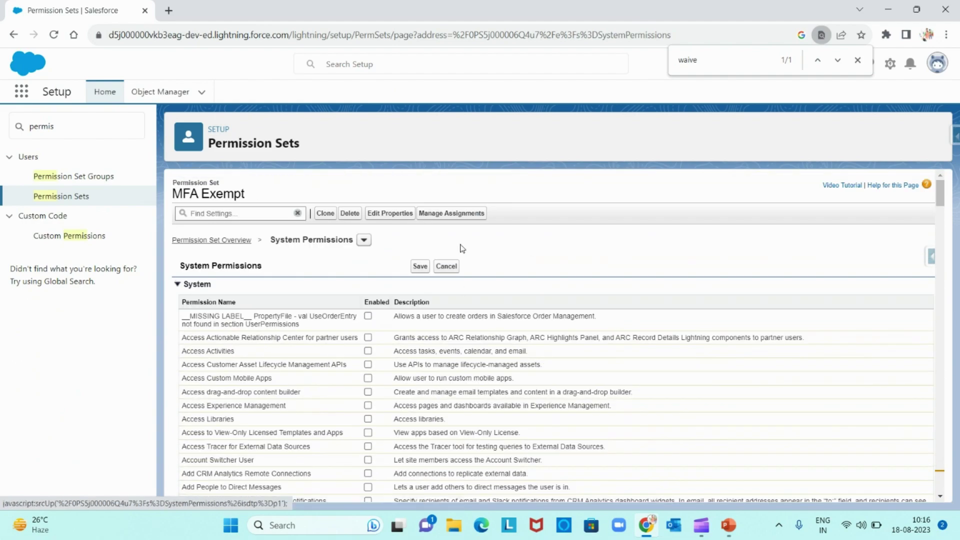
{"action": "left_click", "coordinate": [420, 266]}
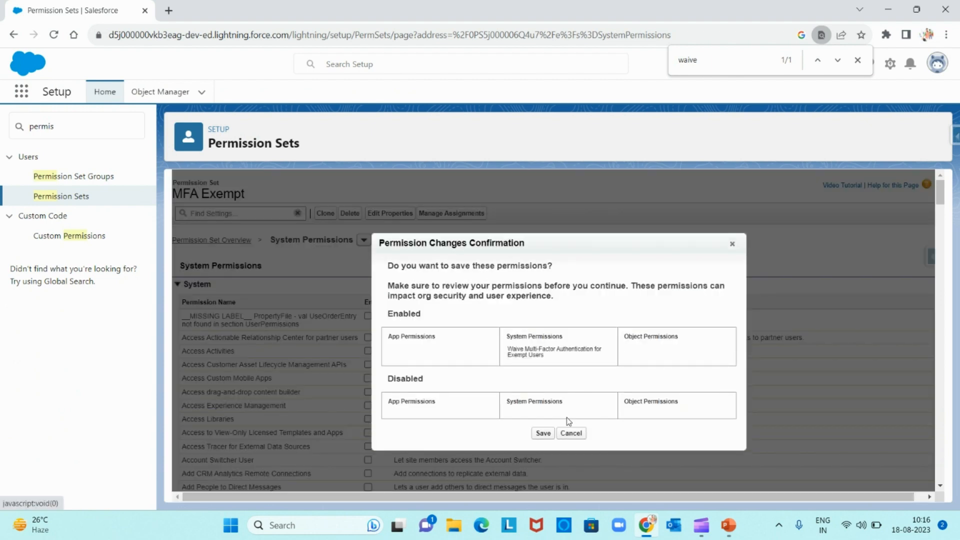
{"action": "left_click", "coordinate": [543, 434]}
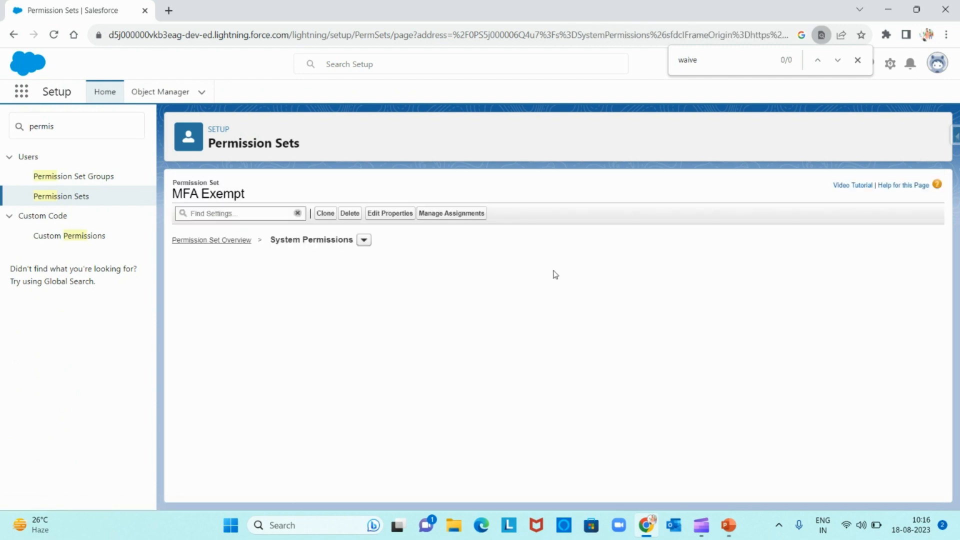
{"action": "scroll", "coordinate": [507, 278], "scroll_direction": "up", "scroll_amount": 10}
{"action": "scroll", "coordinate": [496, 262], "scroll_direction": "up", "scroll_amount": 10}
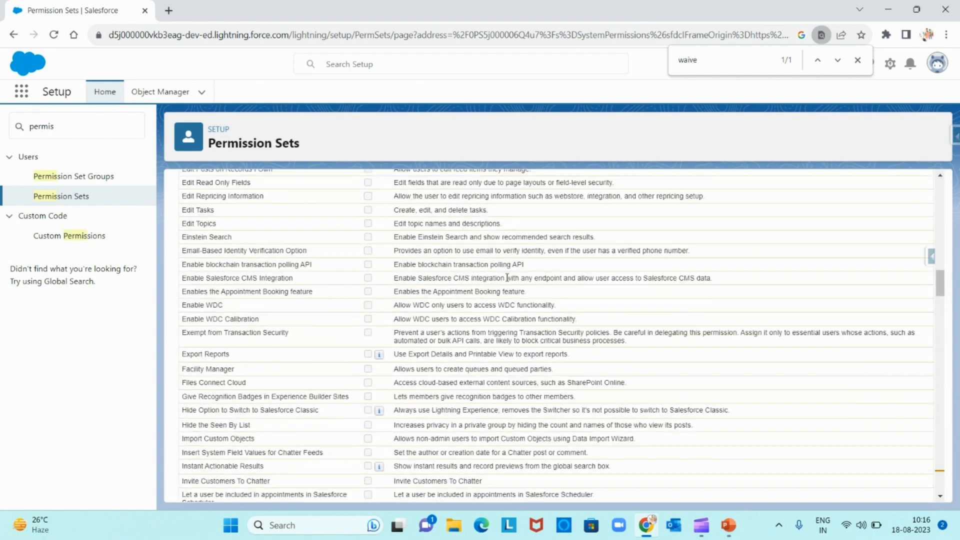
{"action": "scroll", "coordinate": [481, 240], "scroll_direction": "up", "scroll_amount": 10}
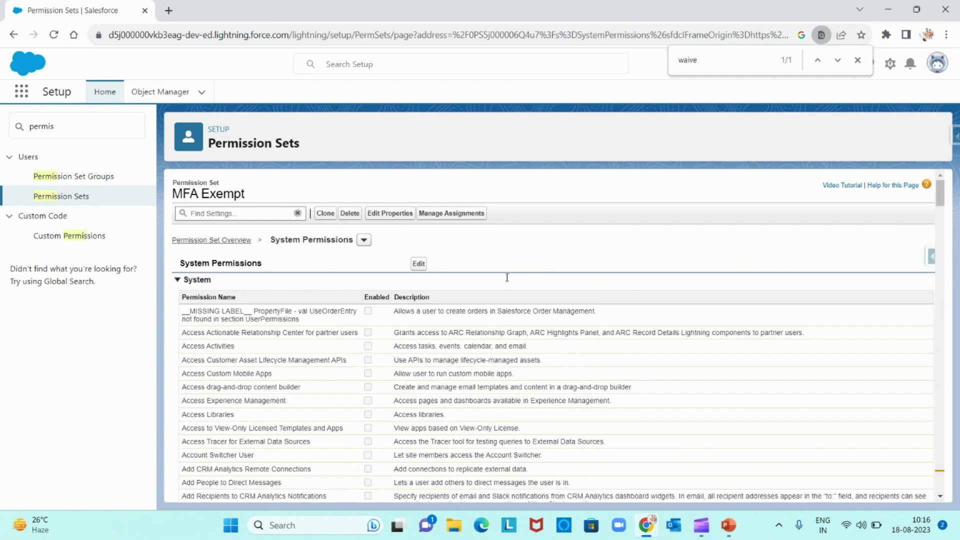
Step: Assign the MFA Exempt permission set to the System Administrator user with no expiration
{"action": "left_click", "coordinate": [463, 216]}
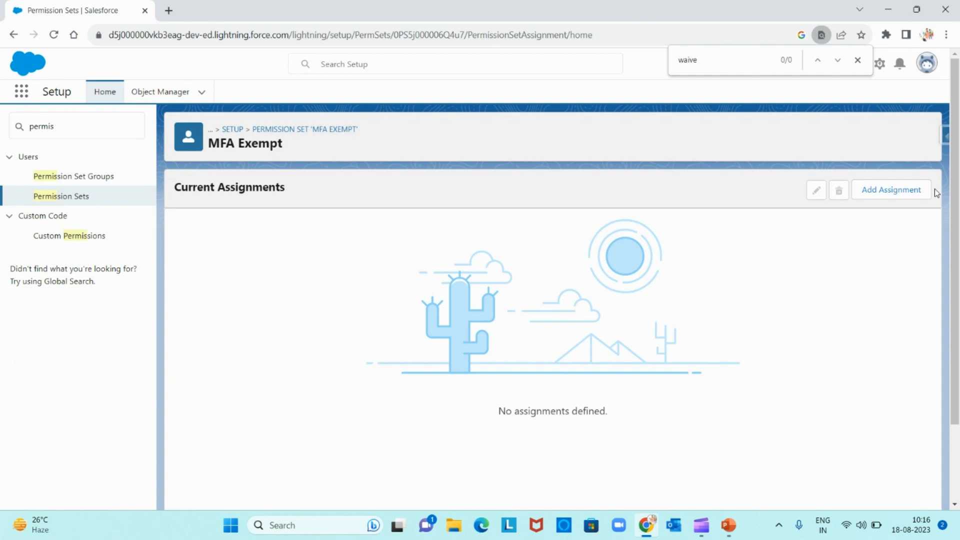
{"action": "left_click", "coordinate": [903, 199]}
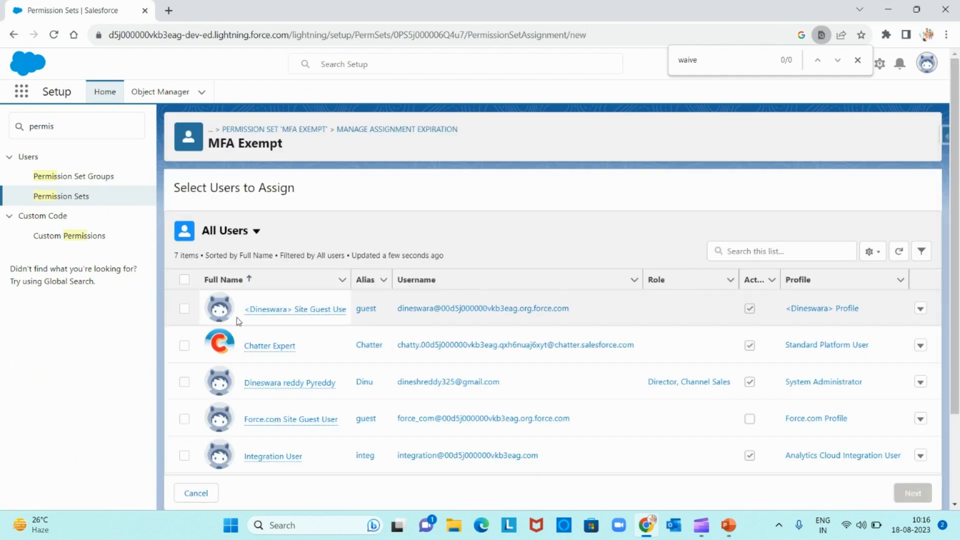
{"action": "scroll", "coordinate": [354, 351], "scroll_direction": "down", "scroll_amount": 2}
{"action": "scroll", "coordinate": [354, 351], "scroll_direction": "up", "scroll_amount": 1}
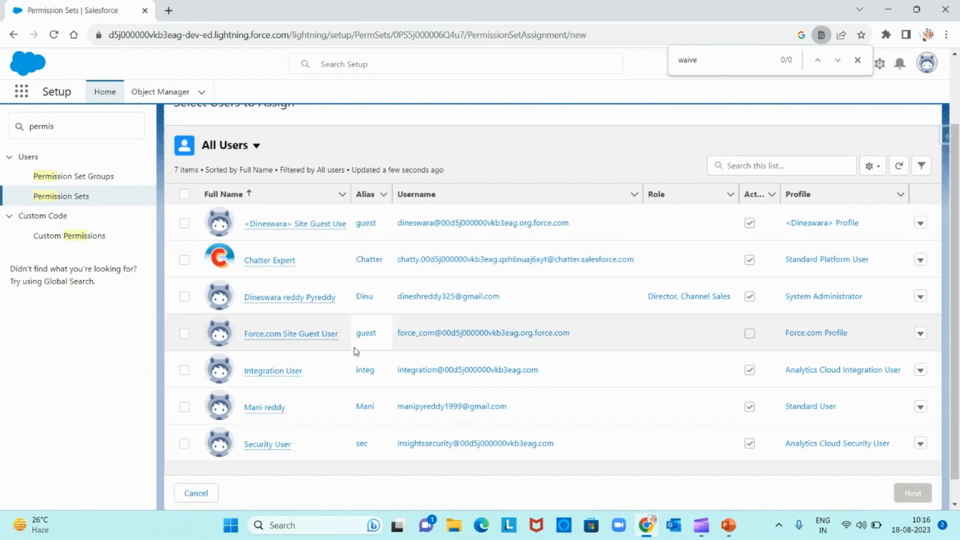
{"action": "left_click", "coordinate": [184, 297]}
{"action": "scroll", "coordinate": [450, 301], "scroll_direction": "up", "scroll_amount": 3}
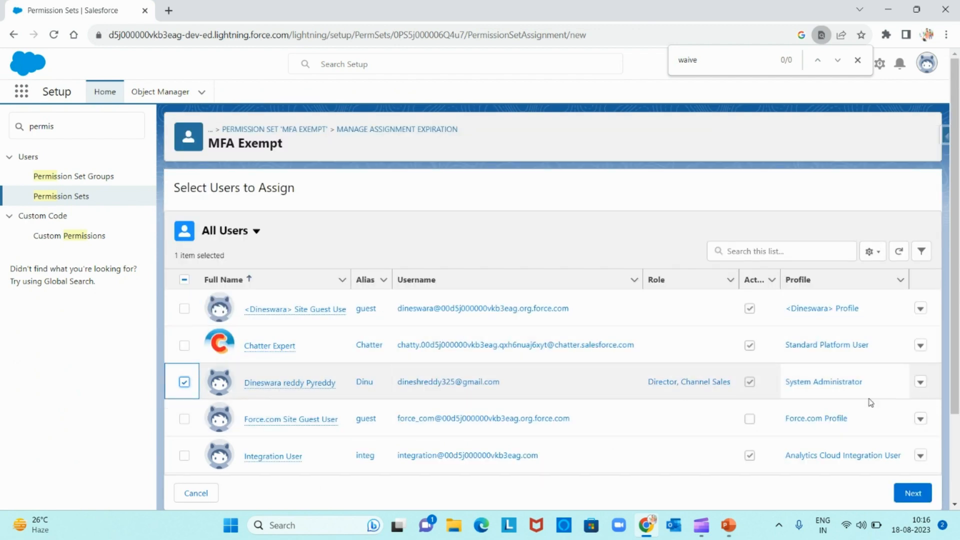
{"action": "left_click", "coordinate": [922, 493]}
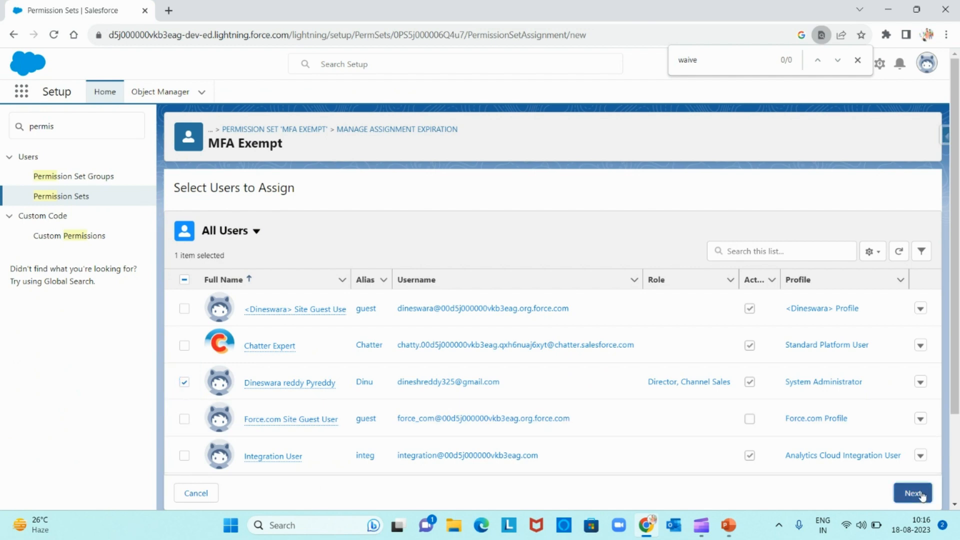
{"action": "left_click", "coordinate": [909, 495]}
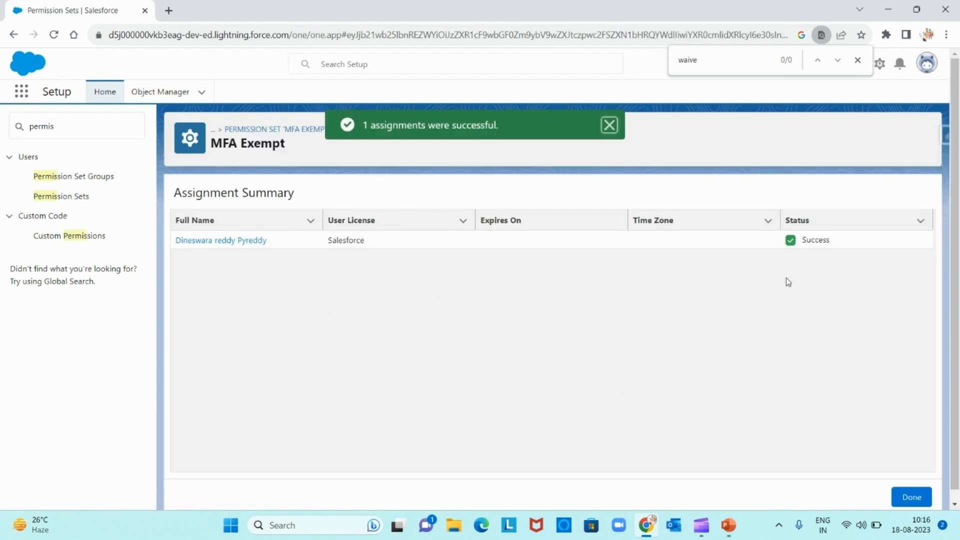
{"action": "left_click", "coordinate": [911, 497]}
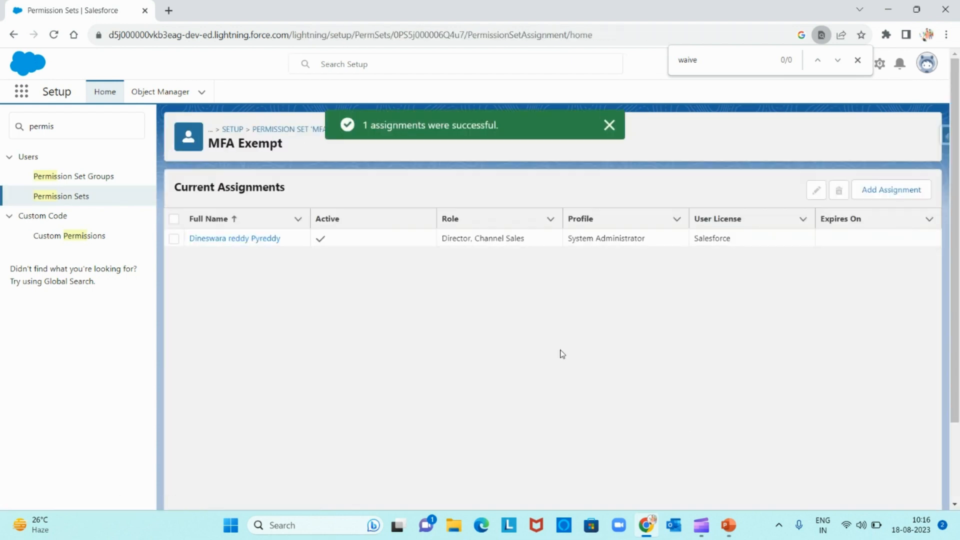
Step: Log out and sign back in as the admin user, now without an MFA prompt
{"action": "left_click", "coordinate": [928, 63]}
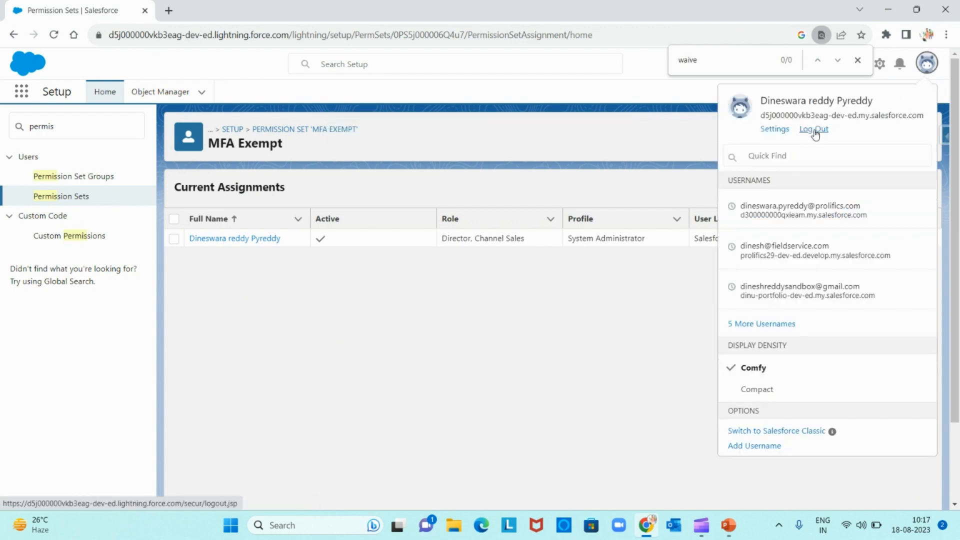
{"action": "left_click", "coordinate": [814, 131]}
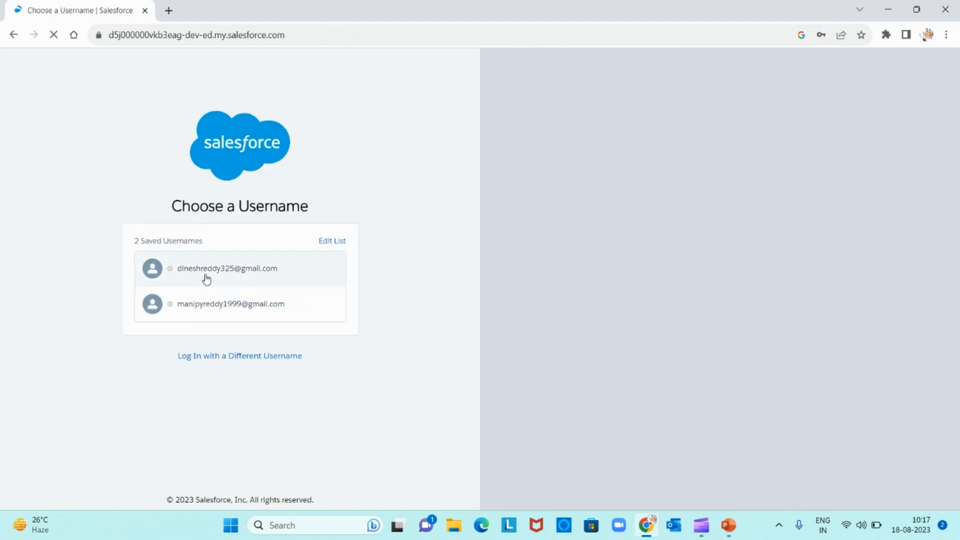
{"action": "left_click", "coordinate": [203, 268]}
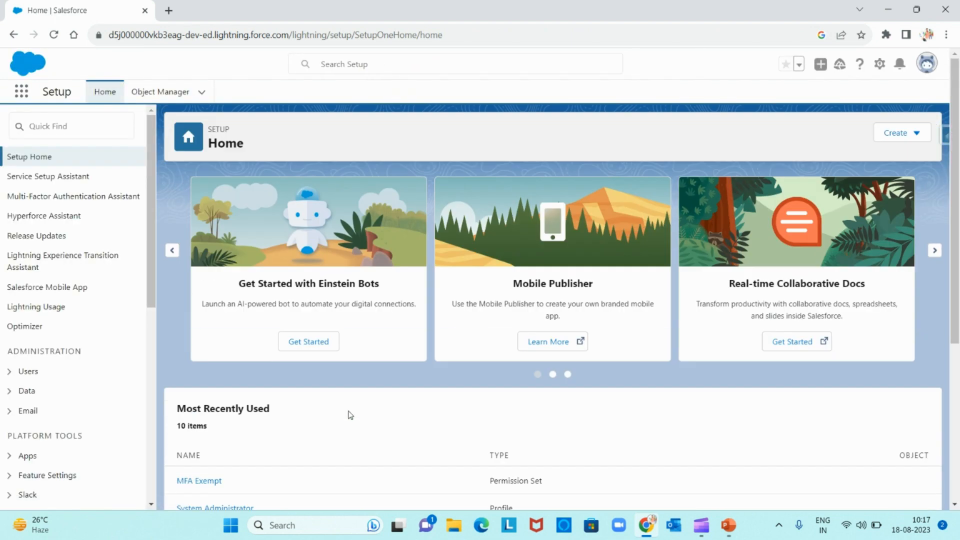
Step: Find Profiles via Quick Find, filter to S and view the System Administrator profile
{"action": "left_click", "coordinate": [93, 124]}
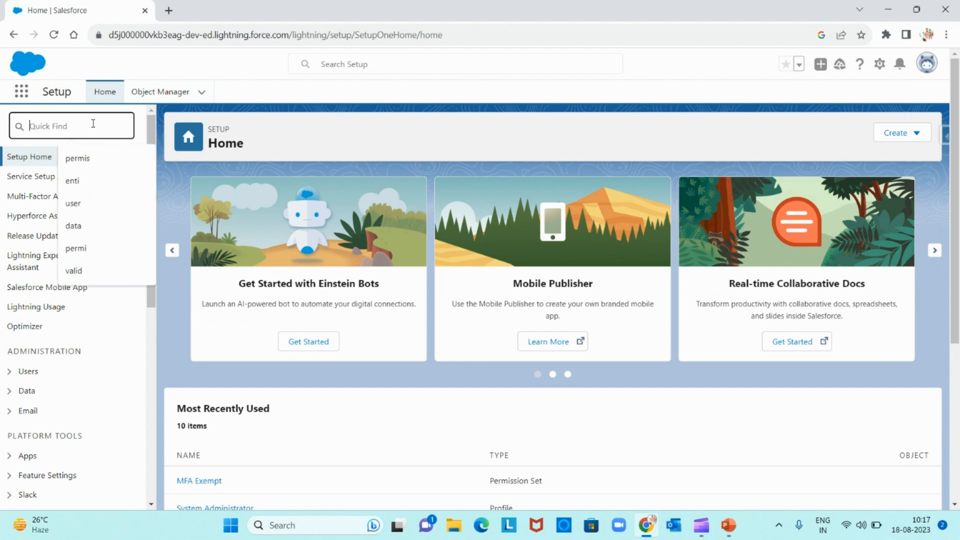
{"action": "type", "text": "profi"}
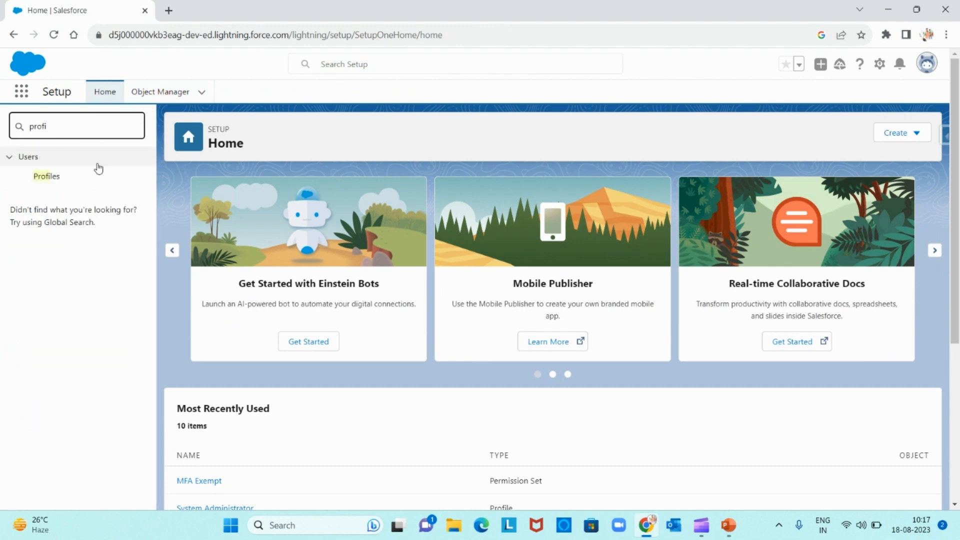
{"action": "left_click", "coordinate": [44, 177]}
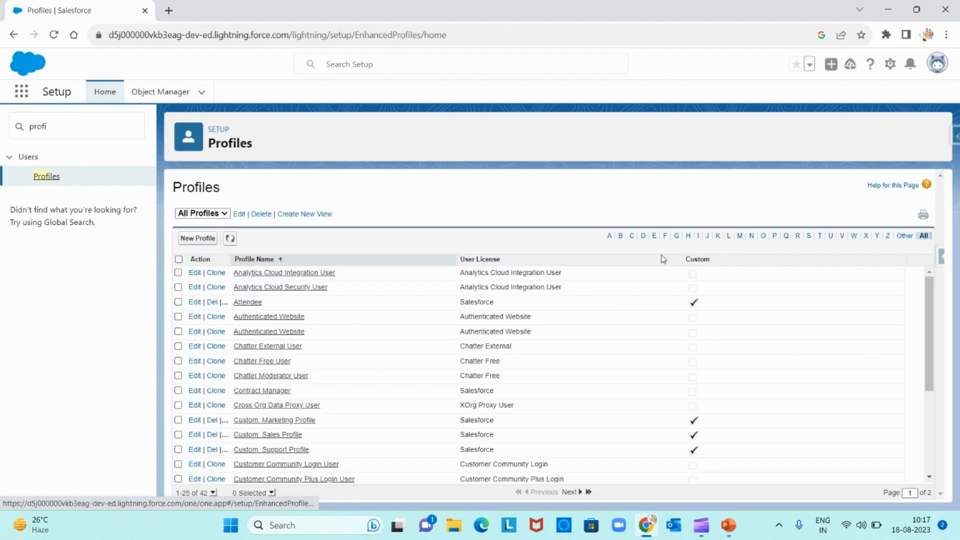
{"action": "left_click", "coordinate": [809, 237]}
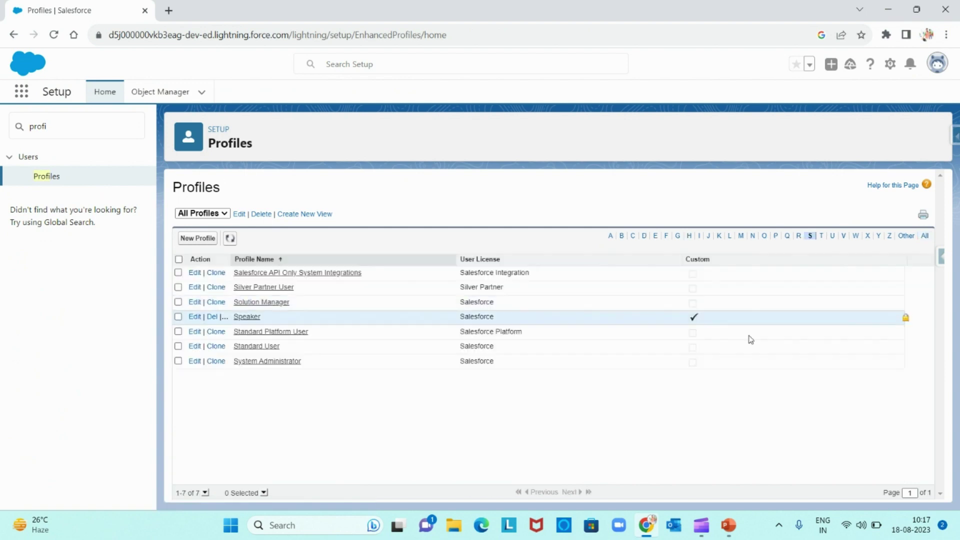
{"action": "left_click", "coordinate": [261, 362]}
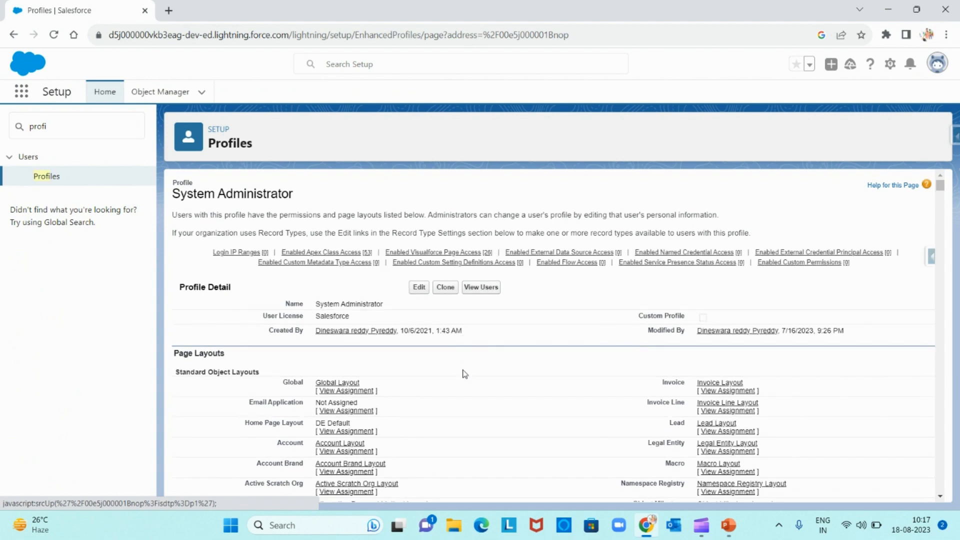
{"action": "scroll", "coordinate": [564, 366], "scroll_direction": "down", "scroll_amount": 2}
{"action": "scroll", "coordinate": [564, 365], "scroll_direction": "down", "scroll_amount": 1}
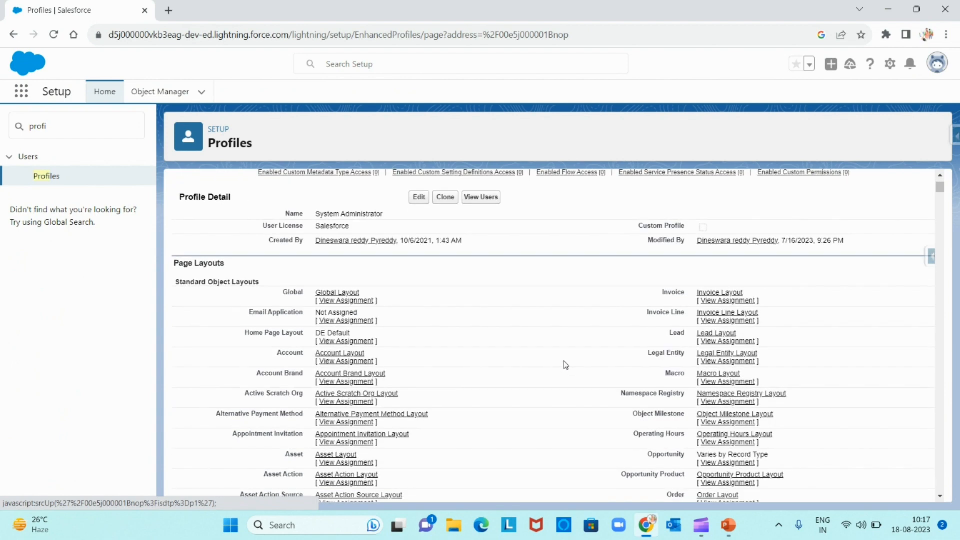
Step: Search the profile page for 'waive' to locate its unchecked Waive MFA permission
{"action": "key", "text": "ctrl+f"}
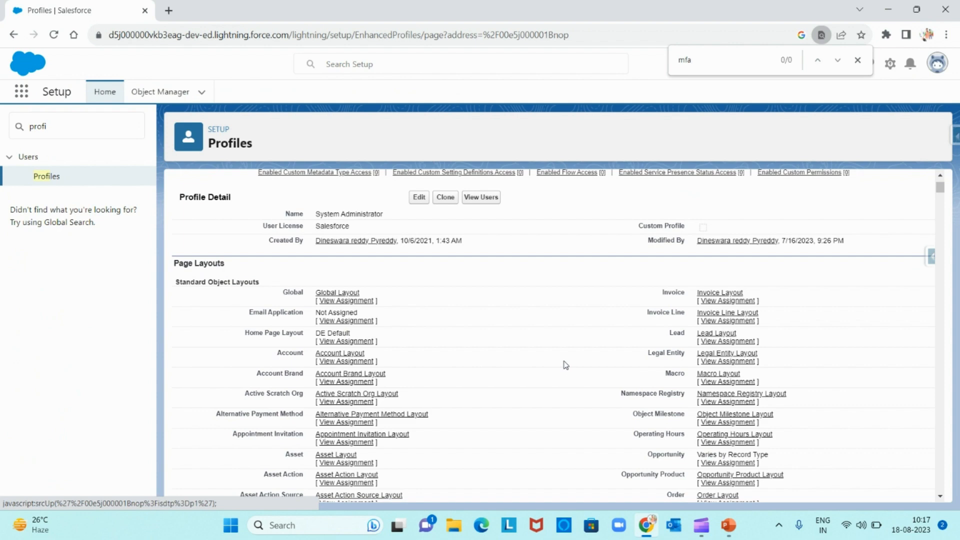
{"action": "type", "text": "m"}
{"action": "key", "text": "BackSpace"}
{"action": "type", "text": "iv"}
{"action": "type", "text": "e"}
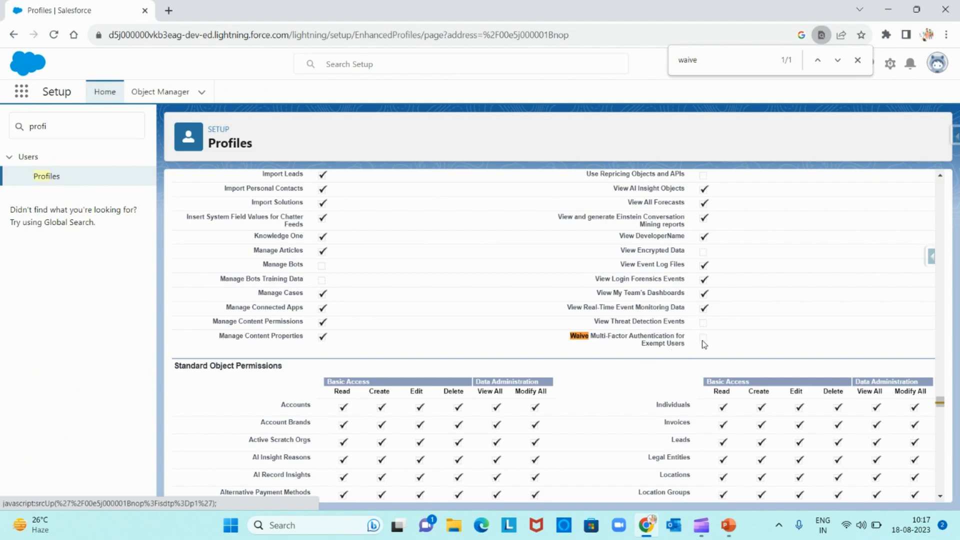
{"action": "scroll", "coordinate": [719, 335], "scroll_direction": "up", "scroll_amount": 2}
{"action": "scroll", "coordinate": [719, 335], "scroll_direction": "down", "scroll_amount": 2}
{"action": "scroll", "coordinate": [720, 335], "scroll_direction": "up", "scroll_amount": 5}
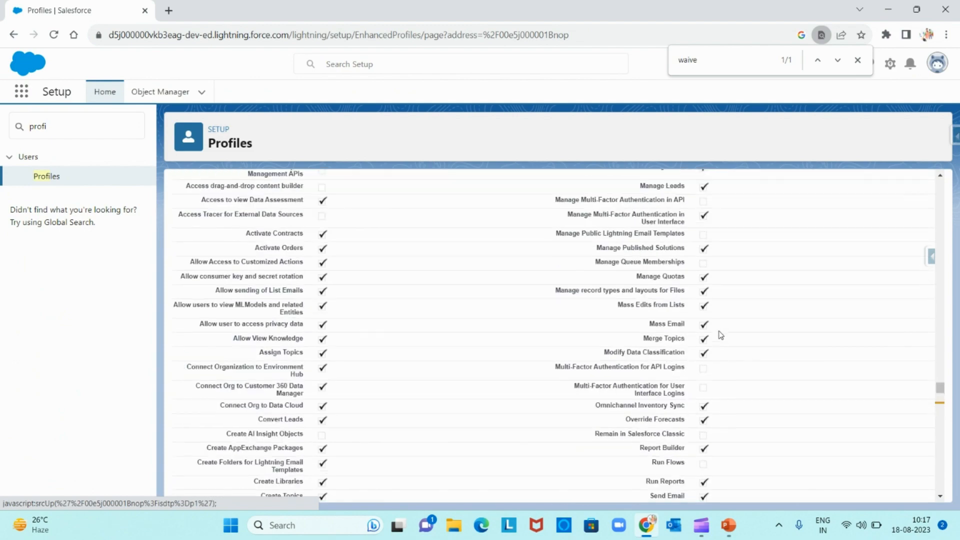
{"action": "scroll", "coordinate": [718, 336], "scroll_direction": "up", "scroll_amount": 3}
{"action": "scroll", "coordinate": [719, 335], "scroll_direction": "up", "scroll_amount": 4}
{"action": "scroll", "coordinate": [720, 335], "scroll_direction": "down", "scroll_amount": 3}
{"action": "scroll", "coordinate": [718, 336], "scroll_direction": "down", "scroll_amount": 4}
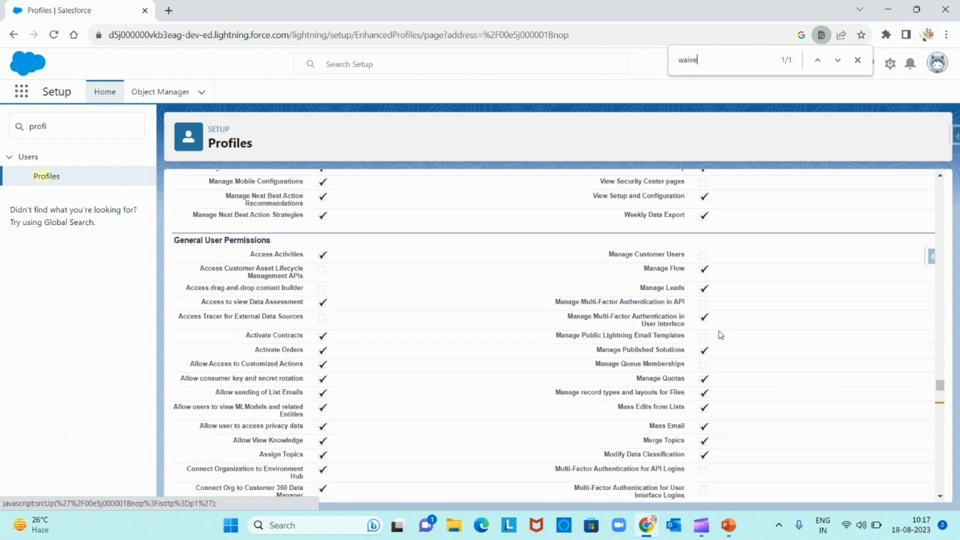
{"action": "scroll", "coordinate": [757, 339], "scroll_direction": "up", "scroll_amount": 3}
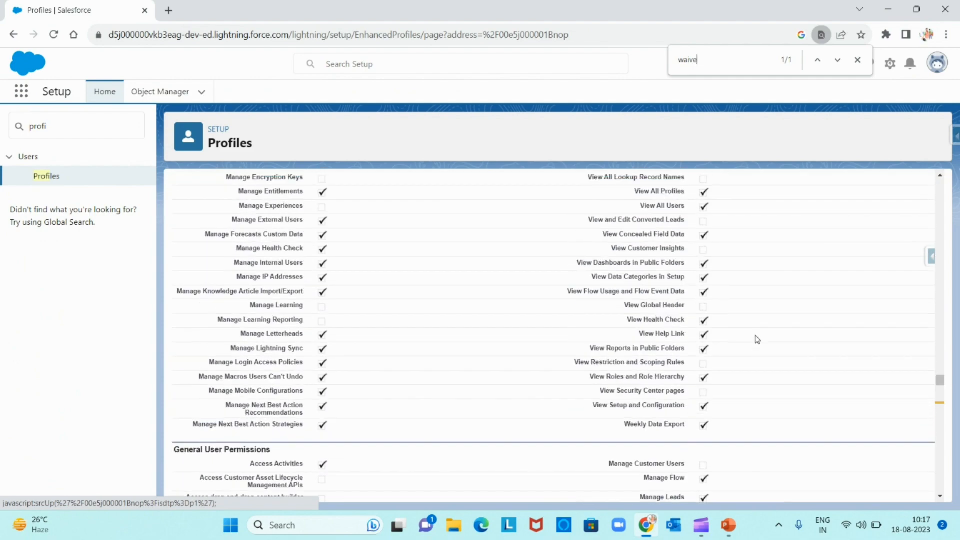
{"action": "scroll", "coordinate": [756, 340], "scroll_direction": "up", "scroll_amount": 4}
{"action": "scroll", "coordinate": [757, 340], "scroll_direction": "up", "scroll_amount": 1}
{"action": "scroll", "coordinate": [756, 339], "scroll_direction": "up", "scroll_amount": 4}
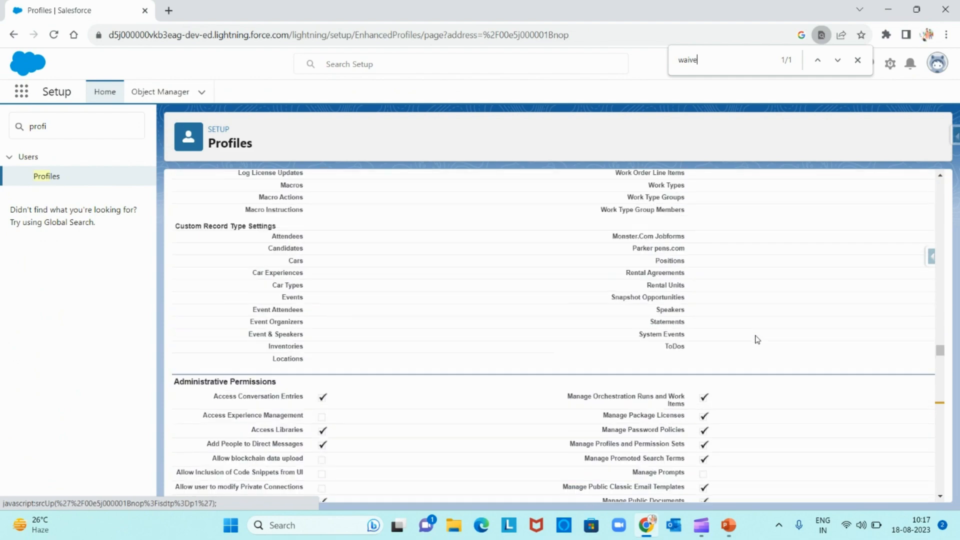